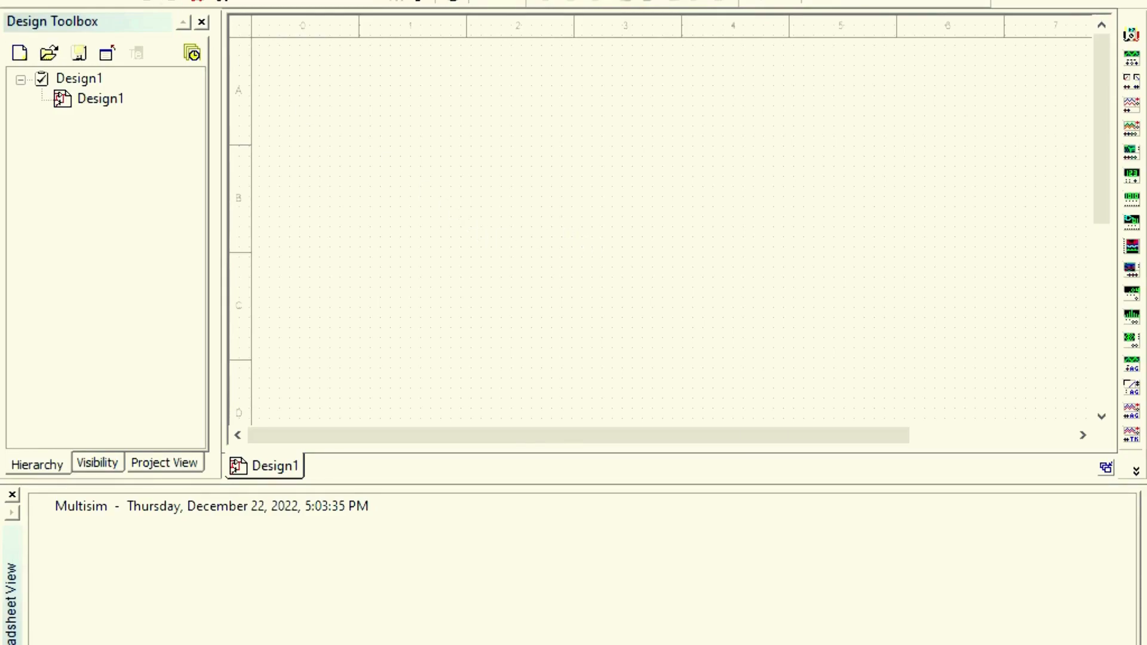
# - Place an AC_POWER source from the Sources group's POWER_SOURCES family near the left edge of the schematic
pyautogui.click(28, 2)
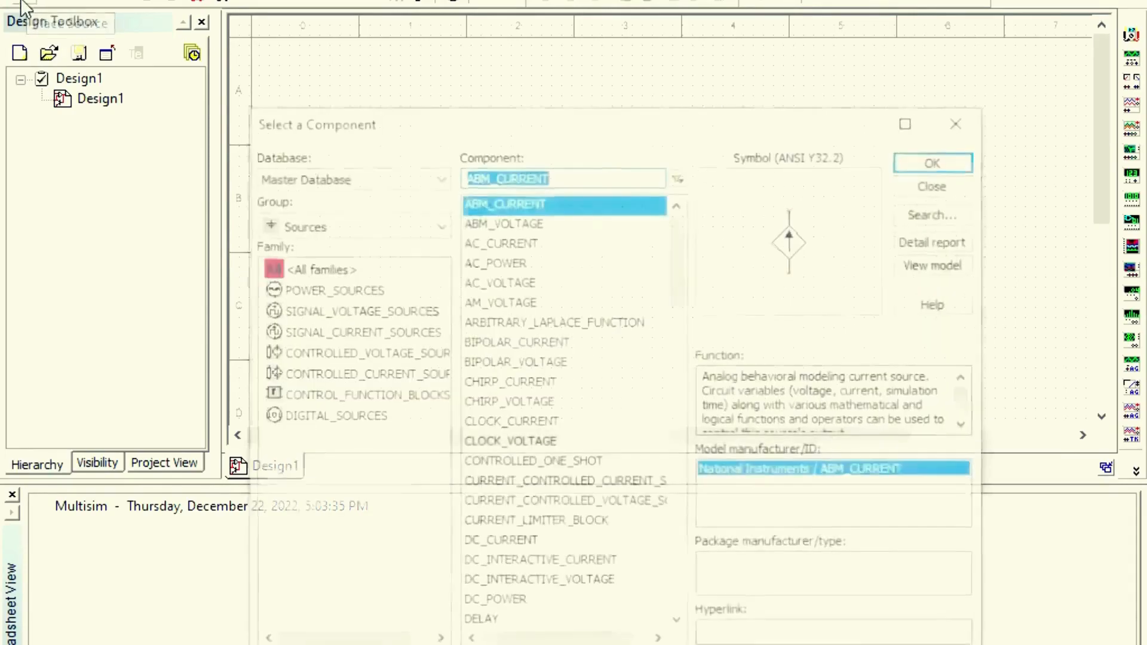
pyautogui.click(392, 223)
pyautogui.click(393, 273)
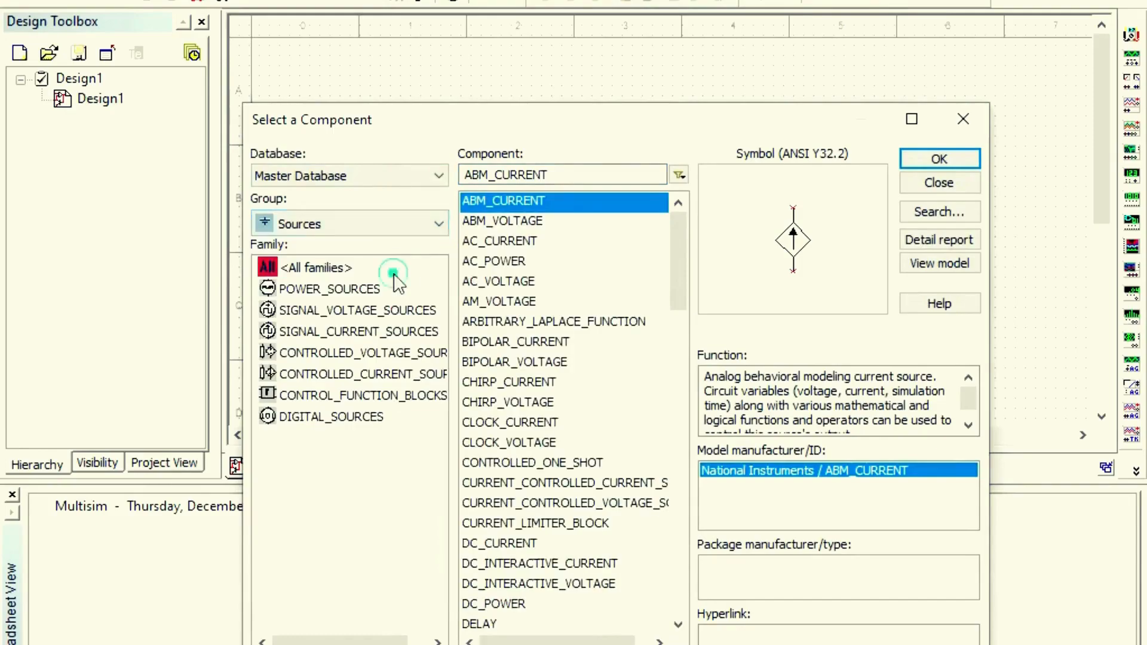
pyautogui.click(377, 289)
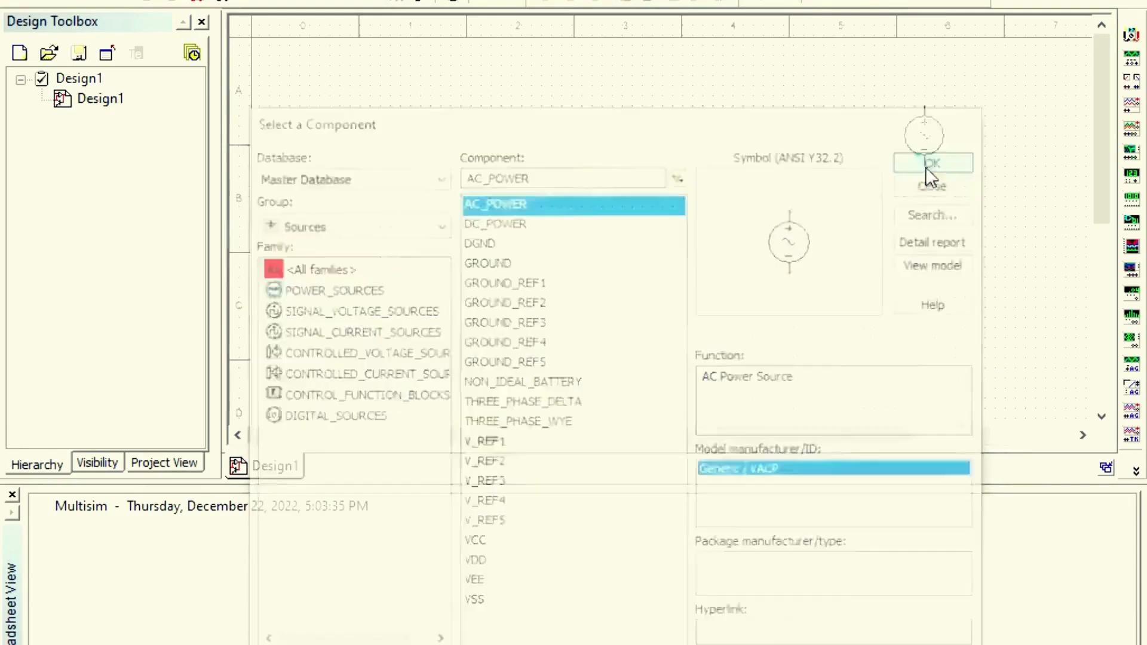
pyautogui.click(927, 162)
pyautogui.click(291, 255)
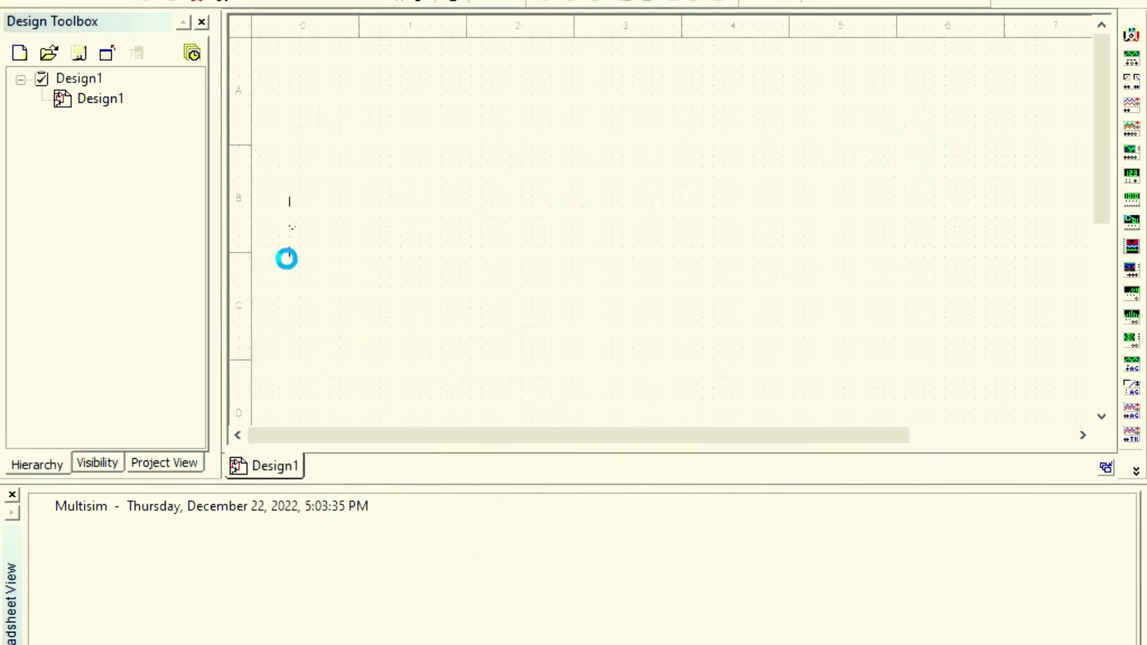
# - Place a 1P1S transformer from the Basic group to the right of the AC source
pyautogui.click(366, 229)
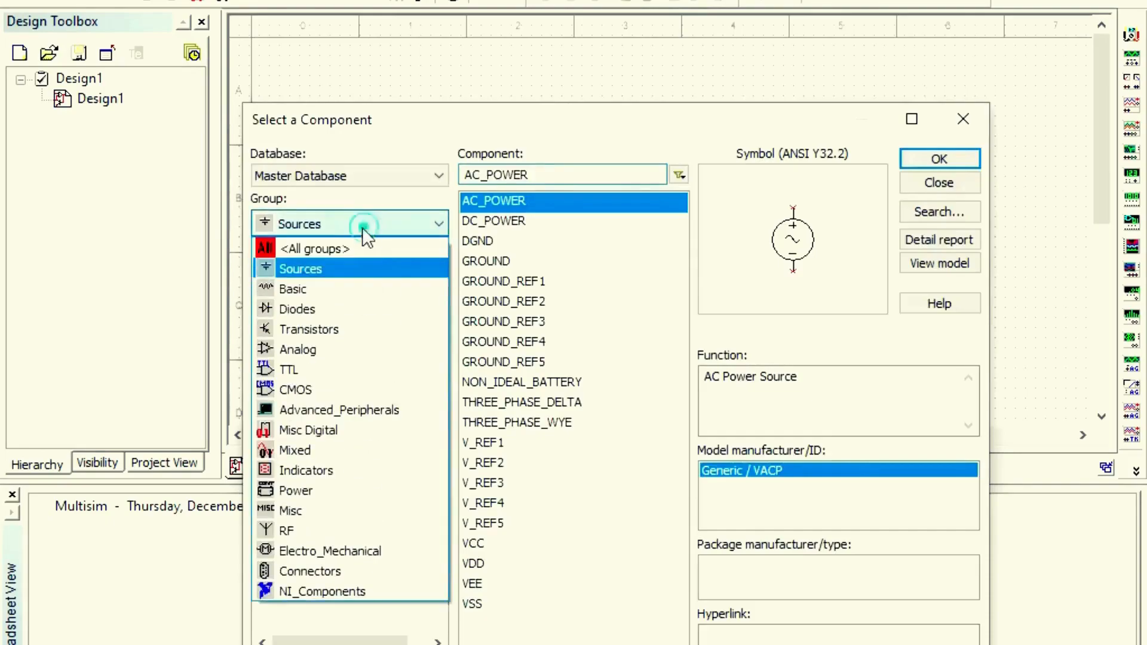
pyautogui.click(333, 289)
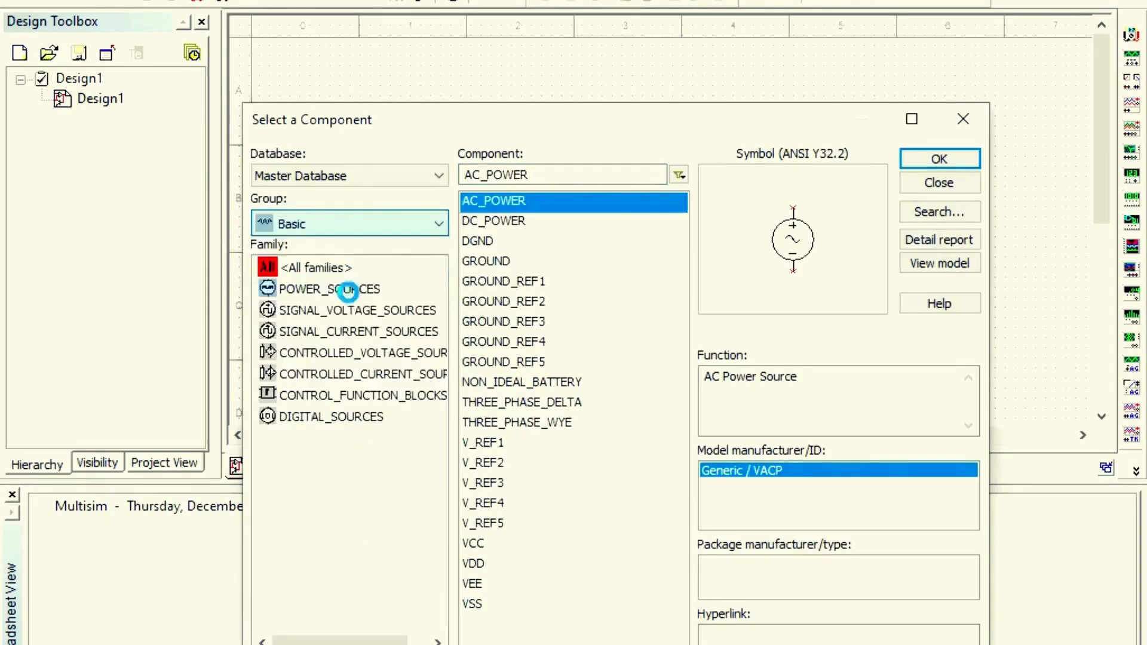
pyautogui.click(325, 374)
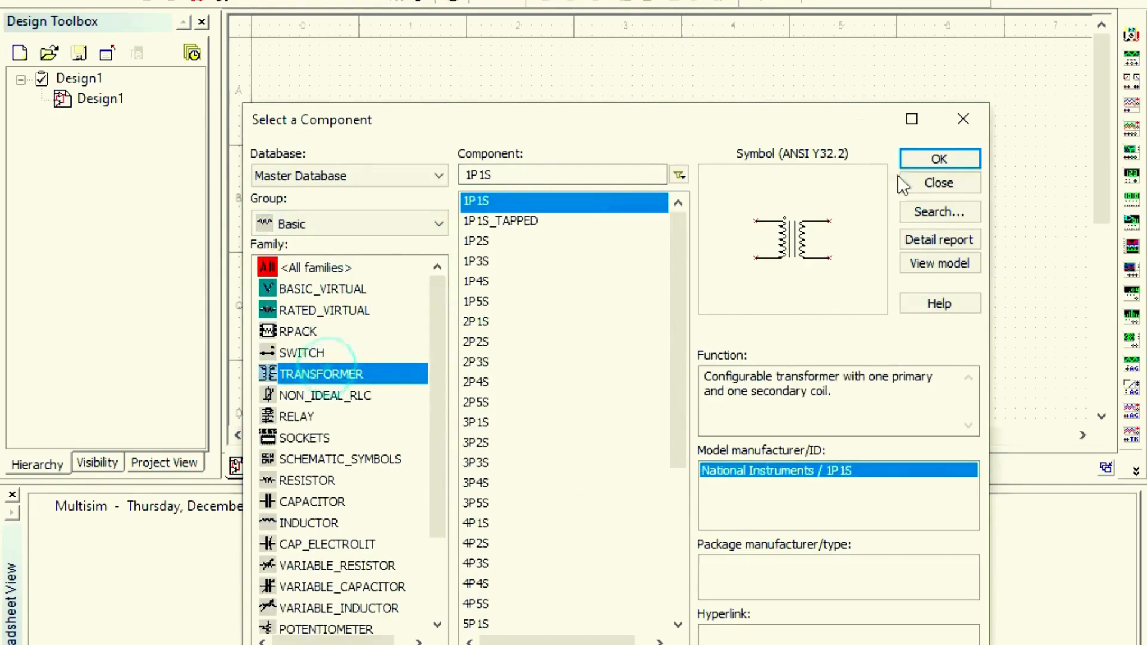
pyautogui.click(939, 159)
pyautogui.click(401, 242)
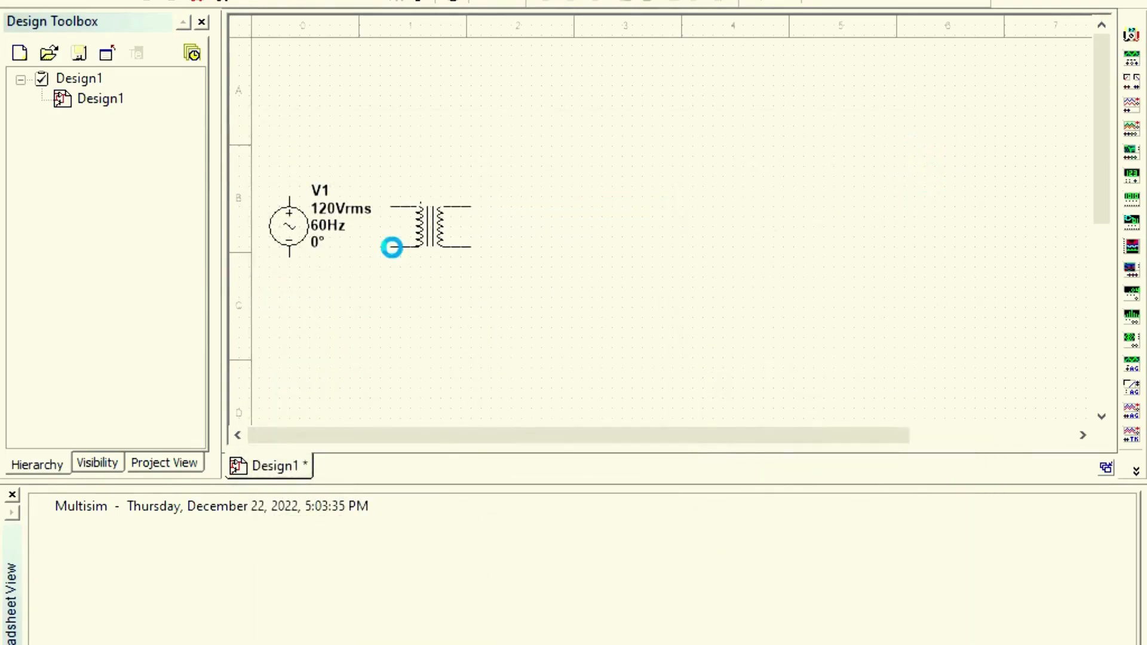
# - Find the 1N4007 in the Diodes group and place one to the right of the transformer, level with its upper secondary lead
pyautogui.click(363, 220)
pyautogui.click(353, 309)
pyautogui.click(532, 174)
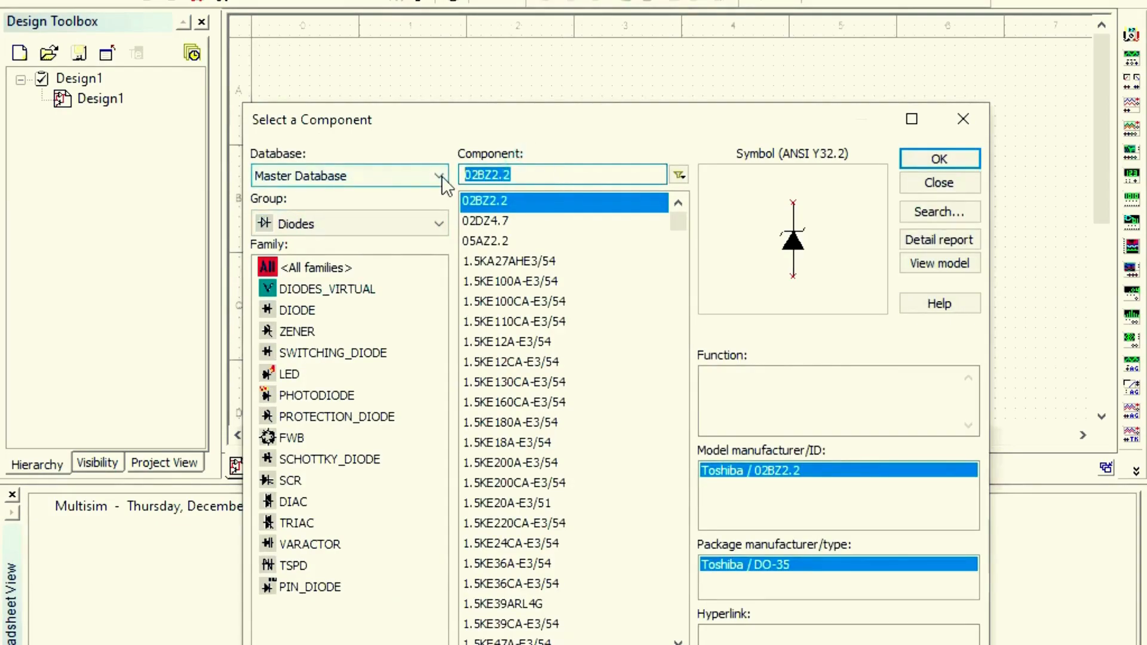
pyautogui.press('BackSpace')
pyautogui.write('1')
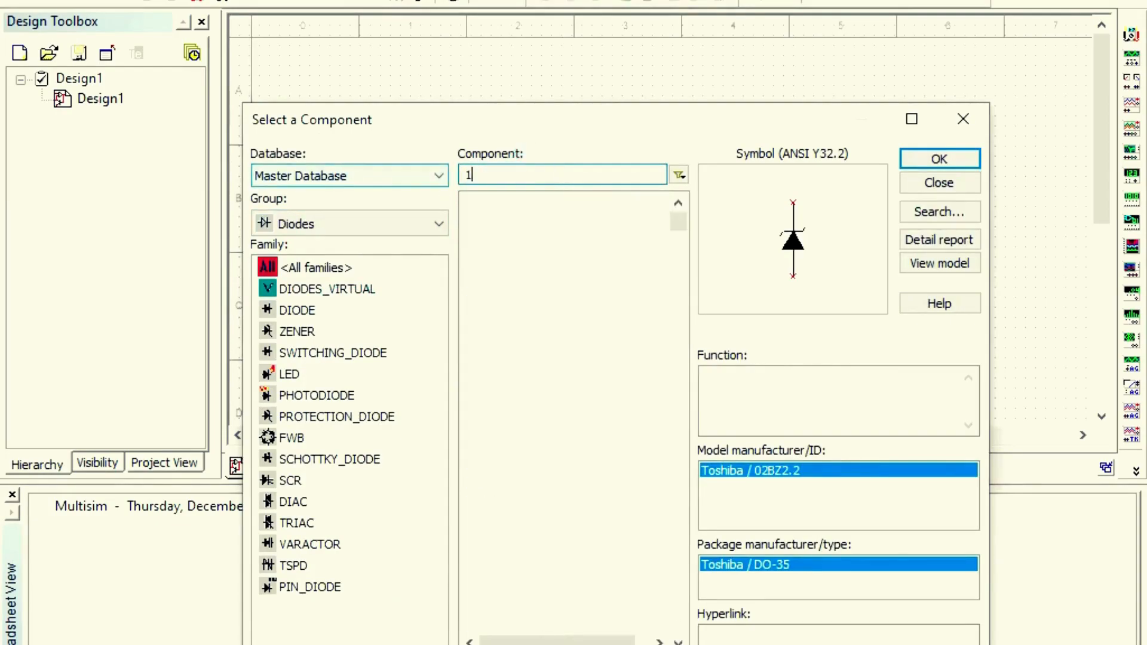
pyautogui.write('n4007')
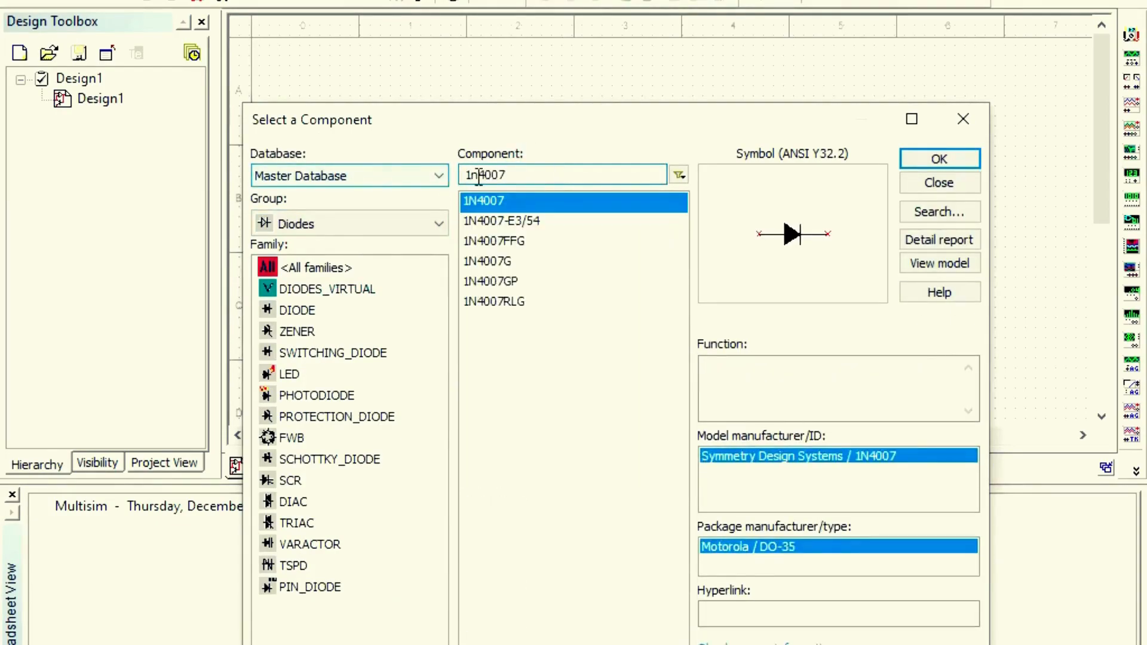
pyautogui.click(939, 158)
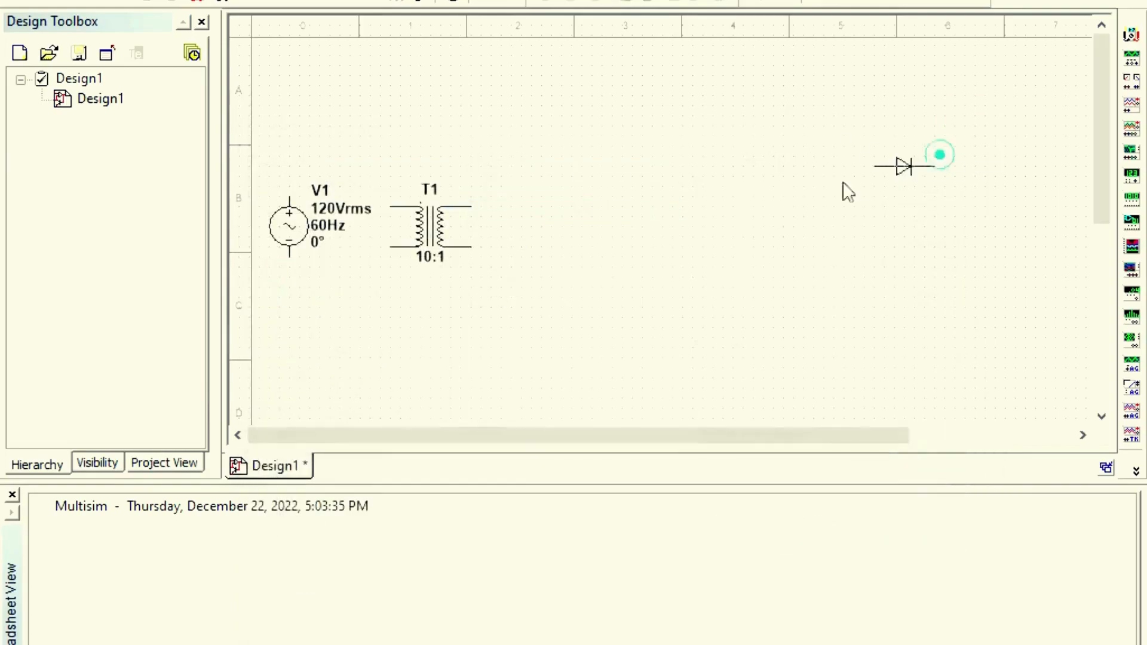
pyautogui.click(560, 202)
# - Place three more 1N4007 diodes around the first: one below it, one to its right and one to its lower left
pyautogui.click(938, 156)
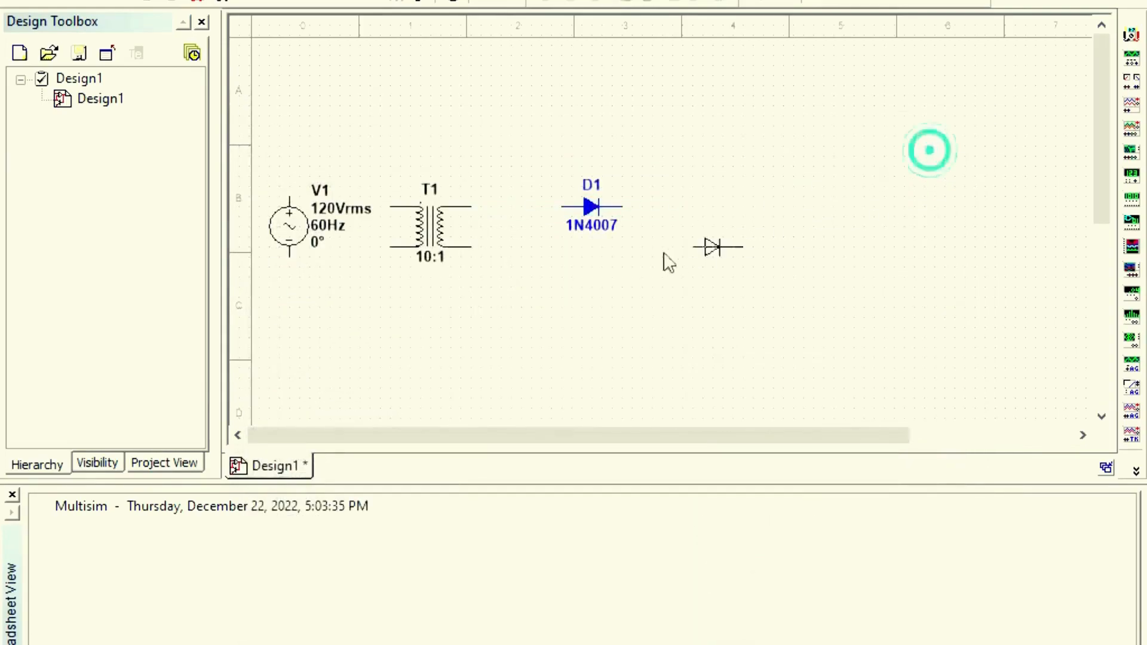
pyautogui.click(569, 281)
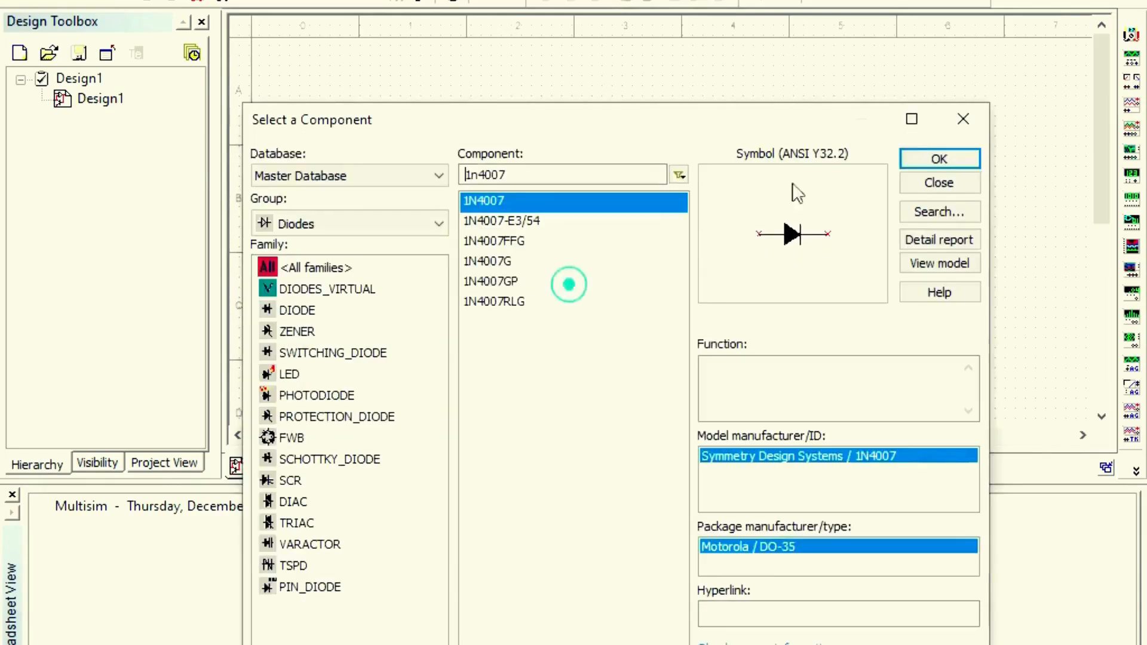
pyautogui.click(915, 160)
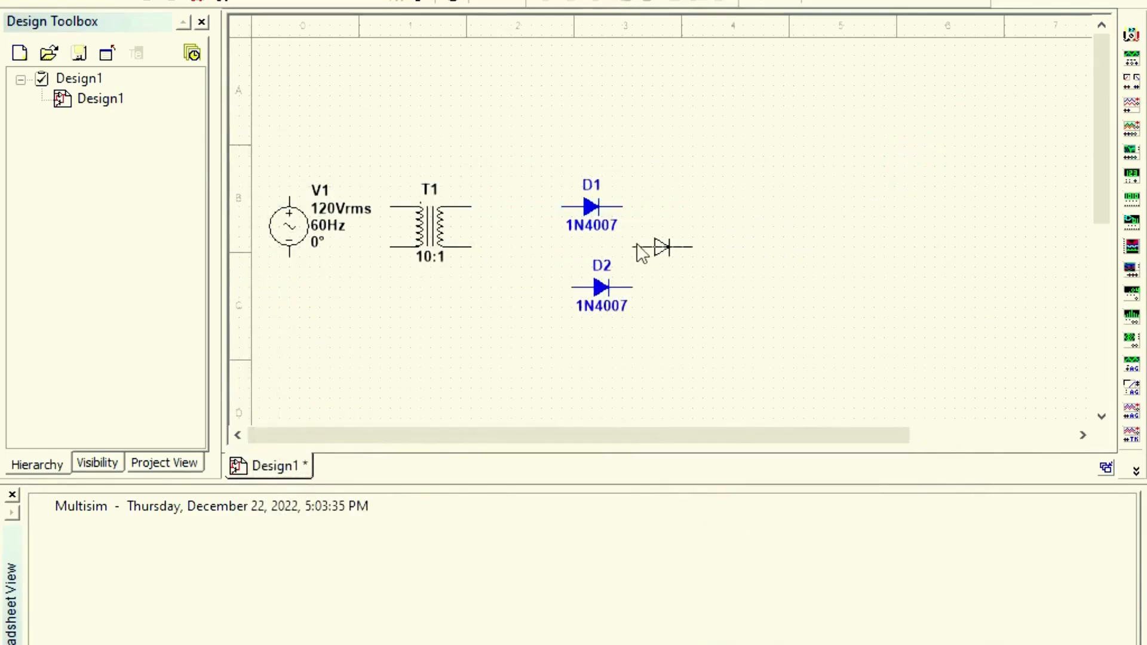
pyautogui.click(642, 250)
pyautogui.click(930, 154)
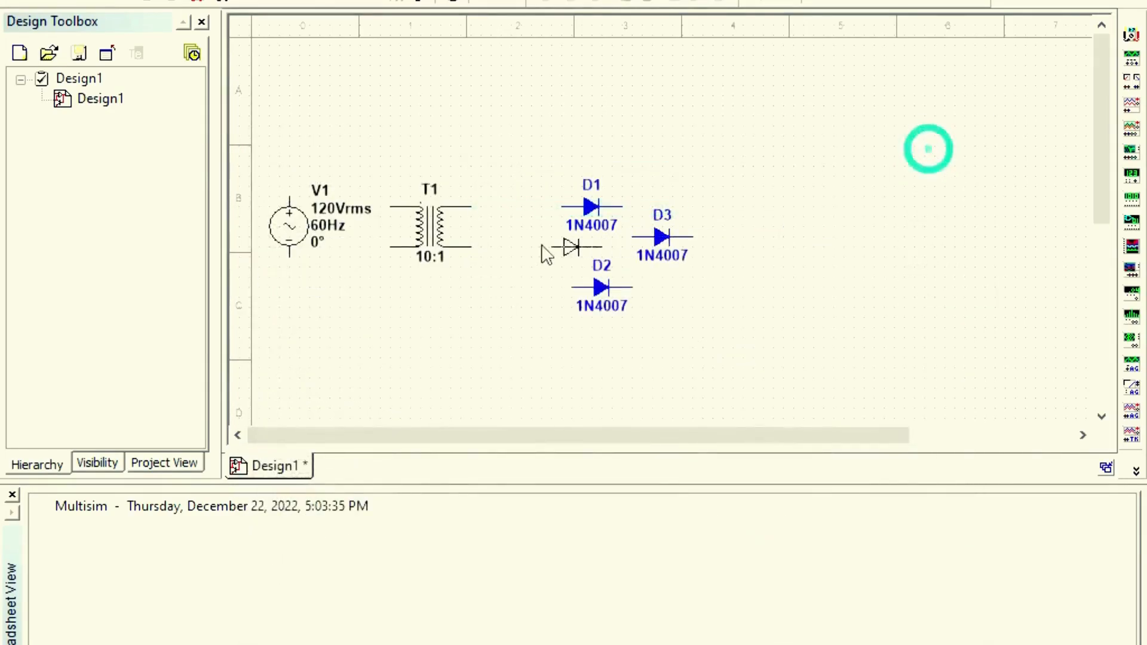
pyautogui.click(528, 257)
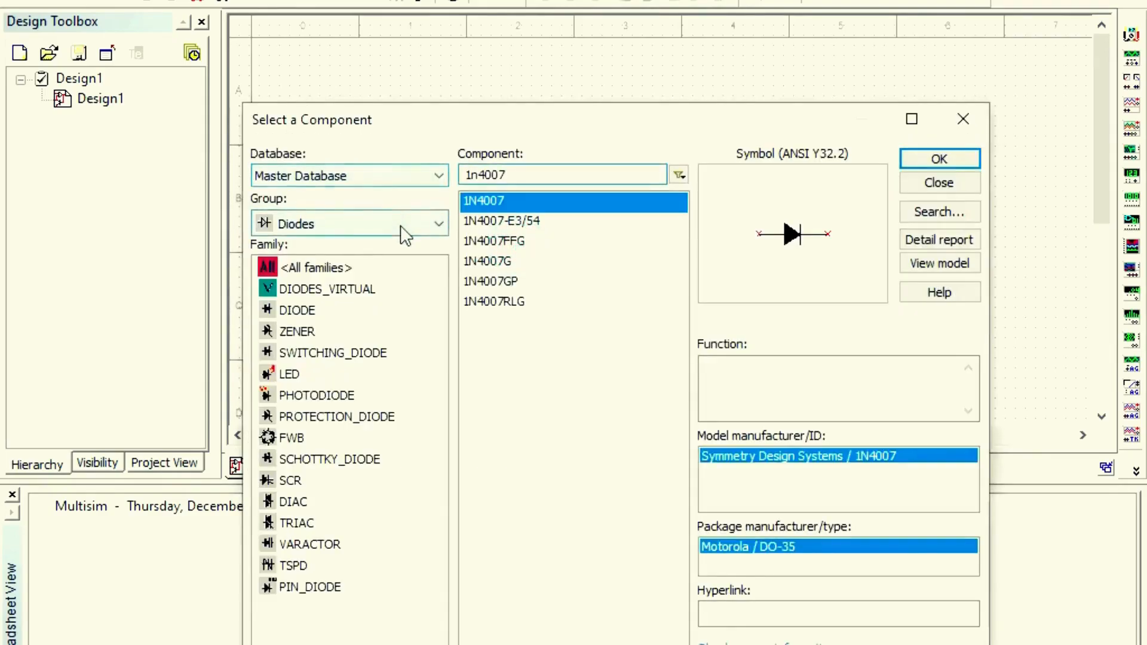
# - Place a 2200µ capacitor from the Basic group's CAPACITOR family to the right of the four diodes
pyautogui.click(400, 224)
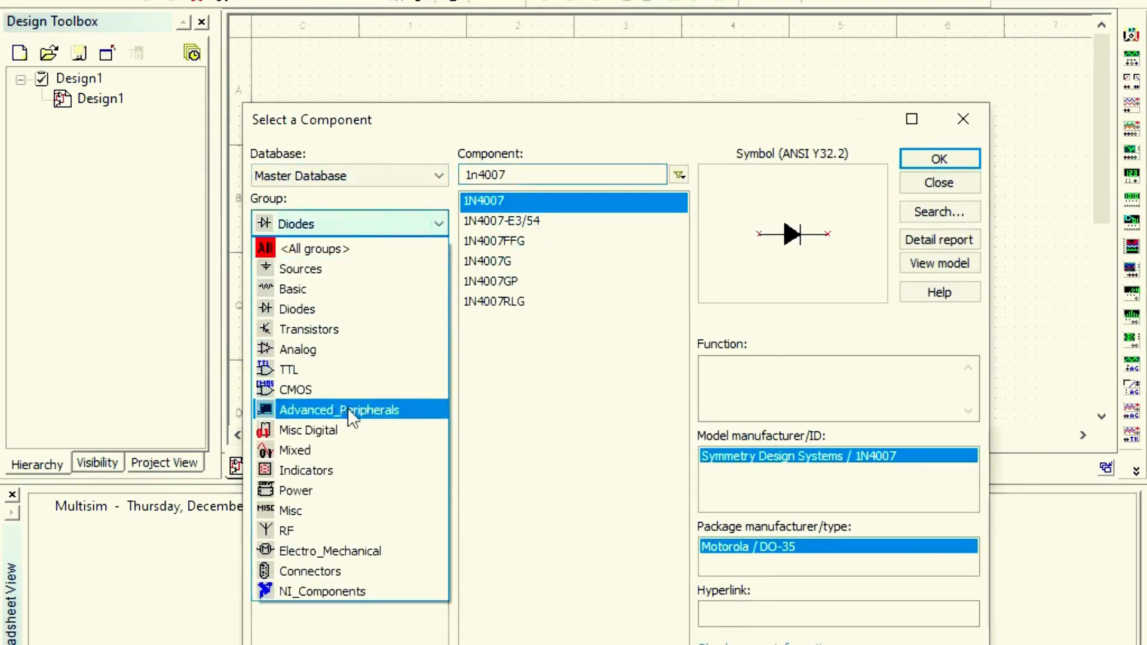
pyautogui.click(326, 289)
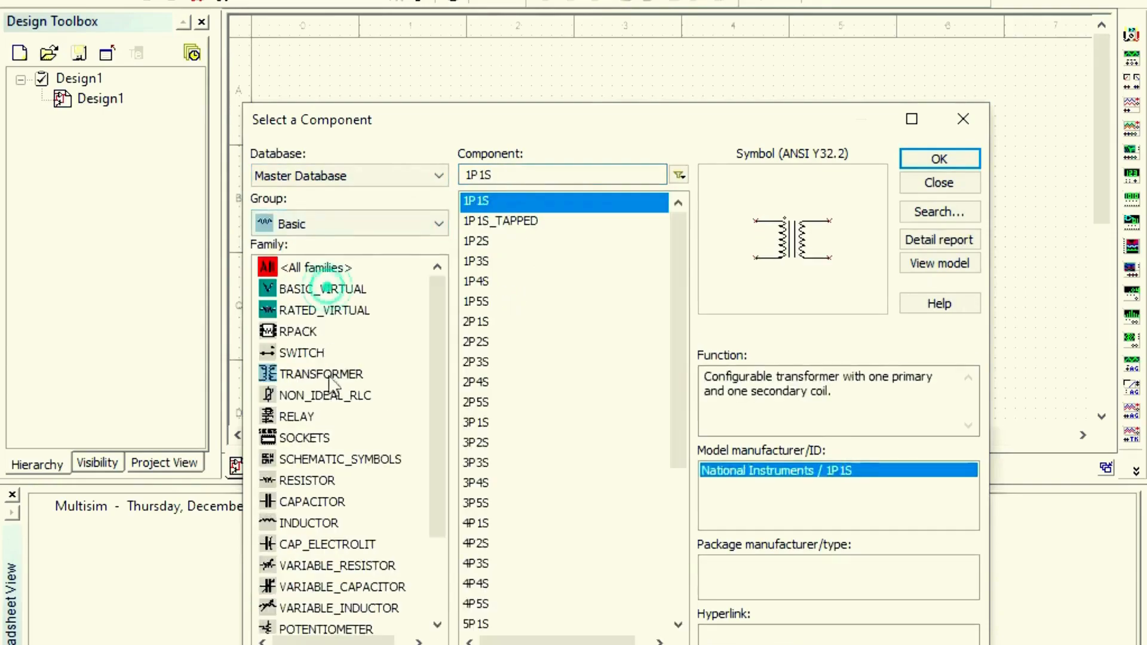
pyautogui.click(299, 501)
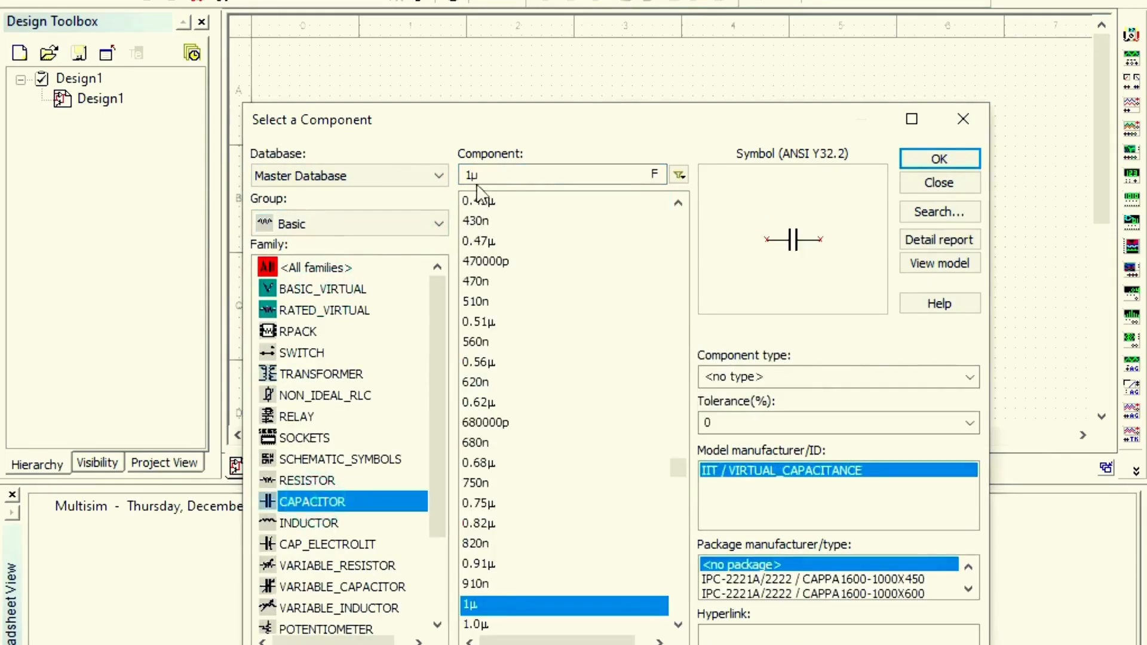
pyautogui.press('BackSpace')
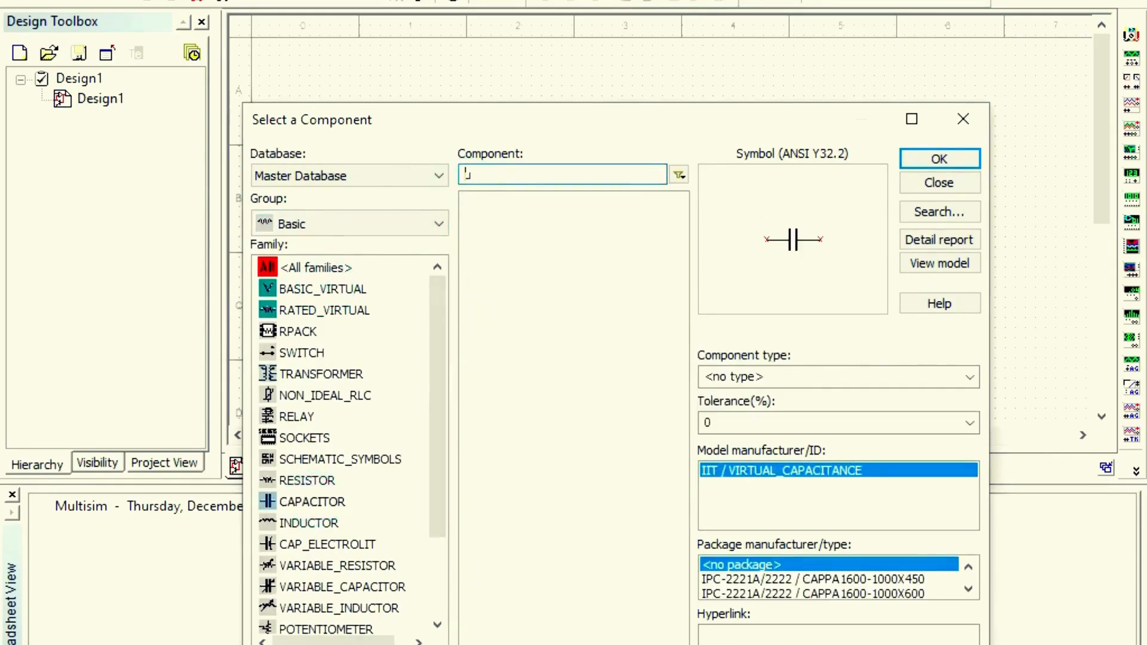
pyautogui.write('2200µ')
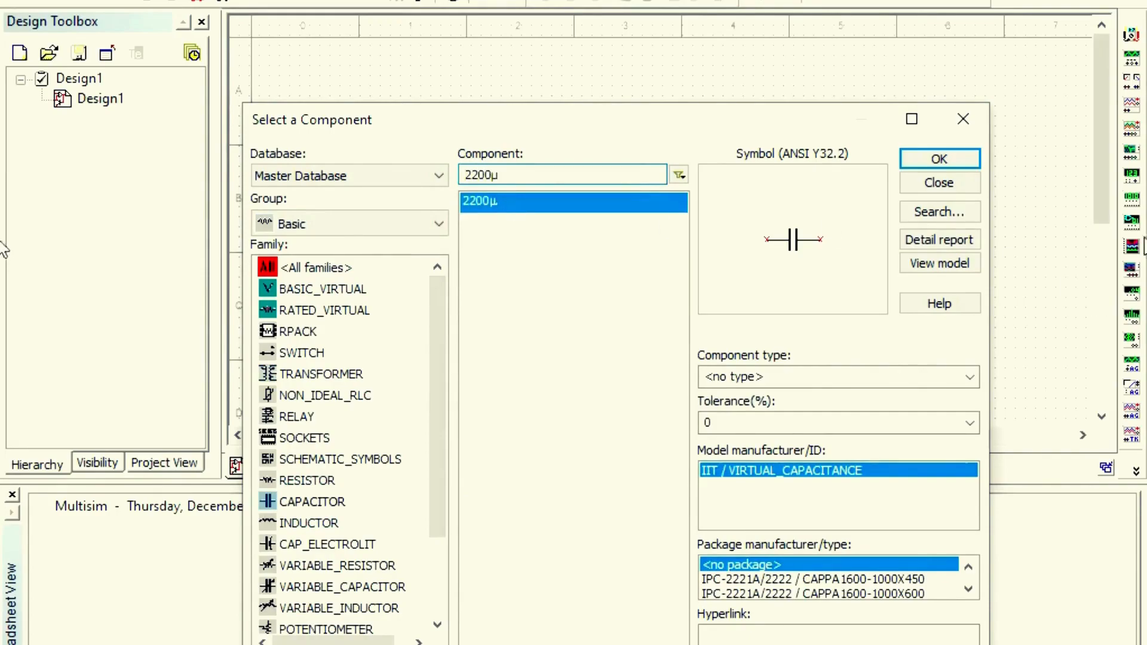
pyautogui.click(920, 157)
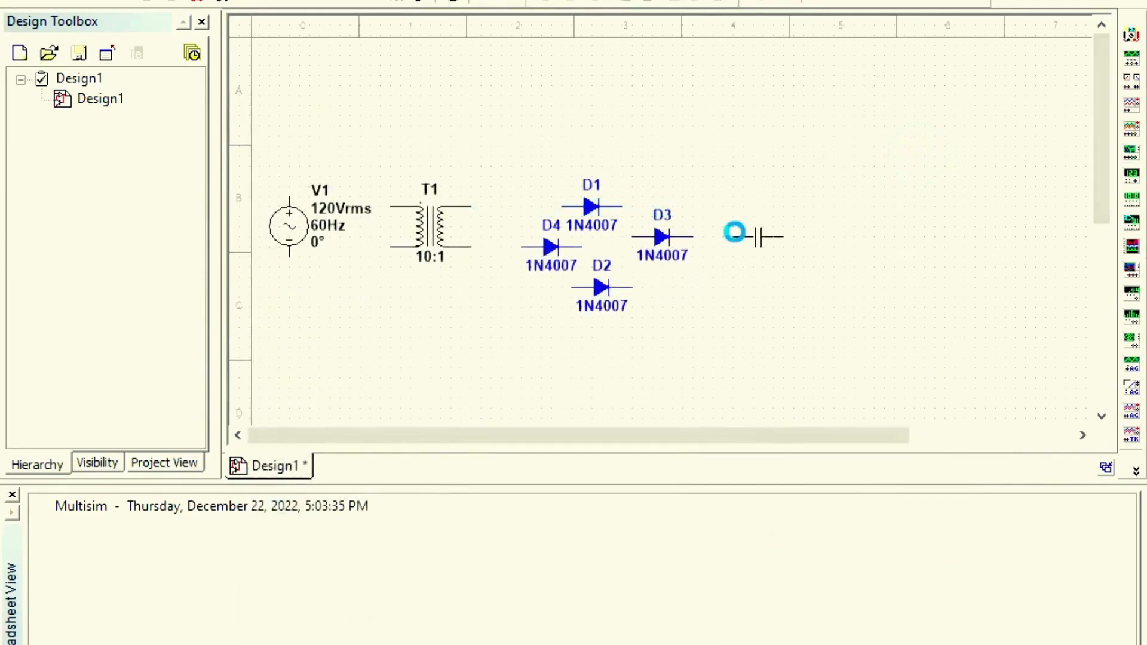
pyautogui.click(734, 233)
# - Find the 1N4749A zener in the Diodes group's ZENER family and place it to the upper right of the capacitor
pyautogui.click(389, 223)
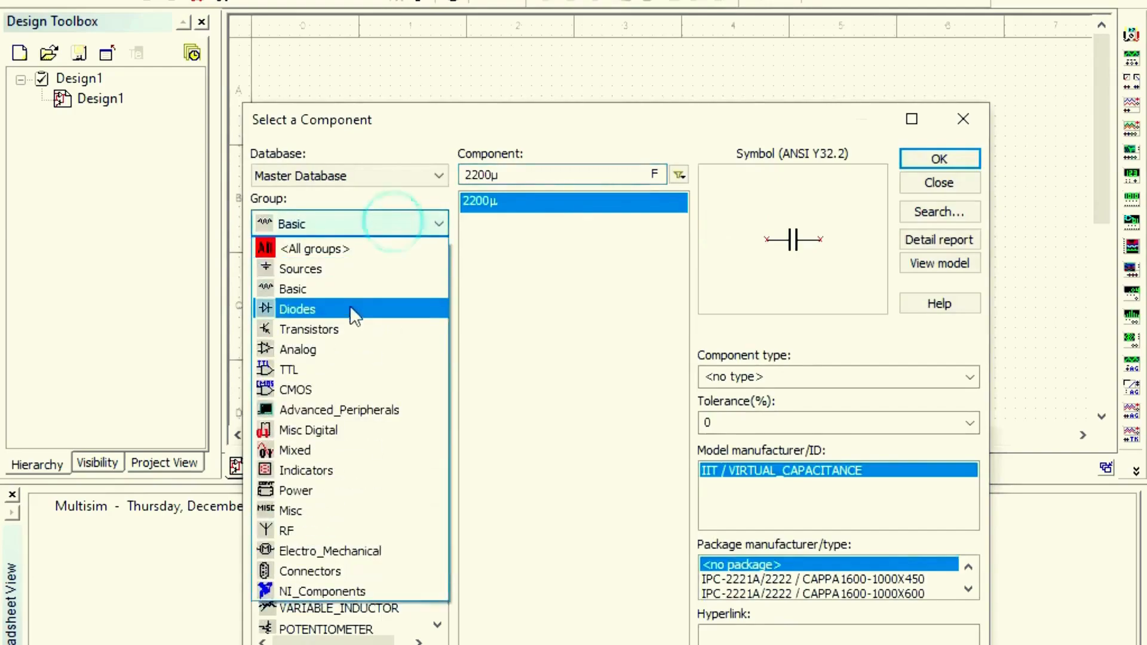
pyautogui.click(350, 305)
pyautogui.click(337, 331)
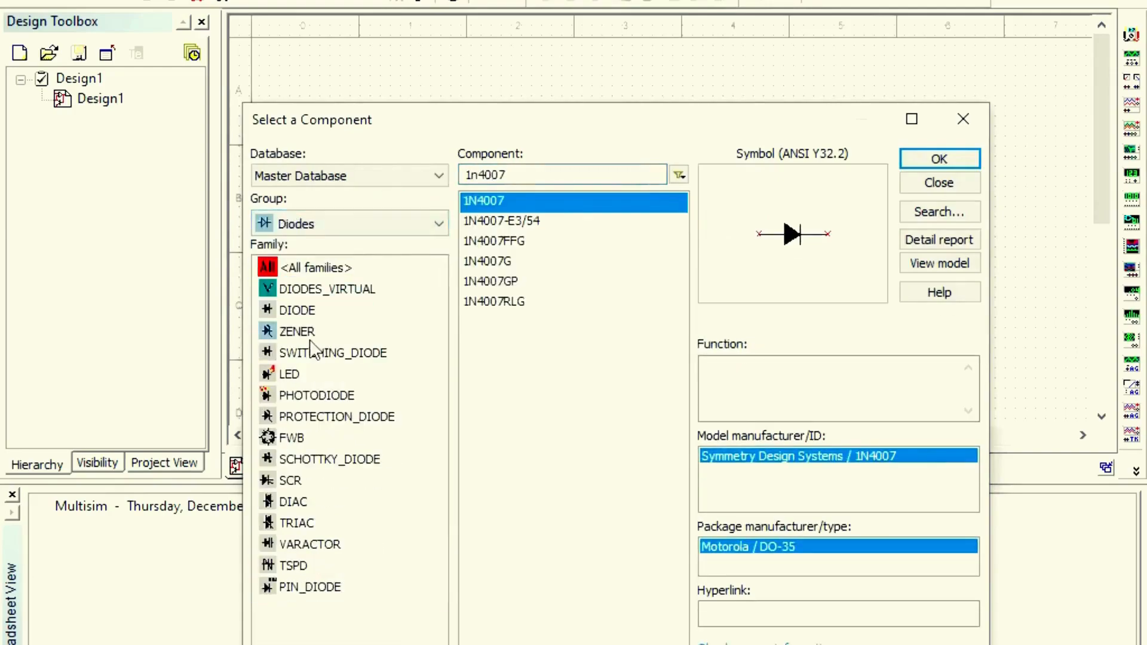
pyautogui.doubleClick(542, 174)
pyautogui.write('1n')
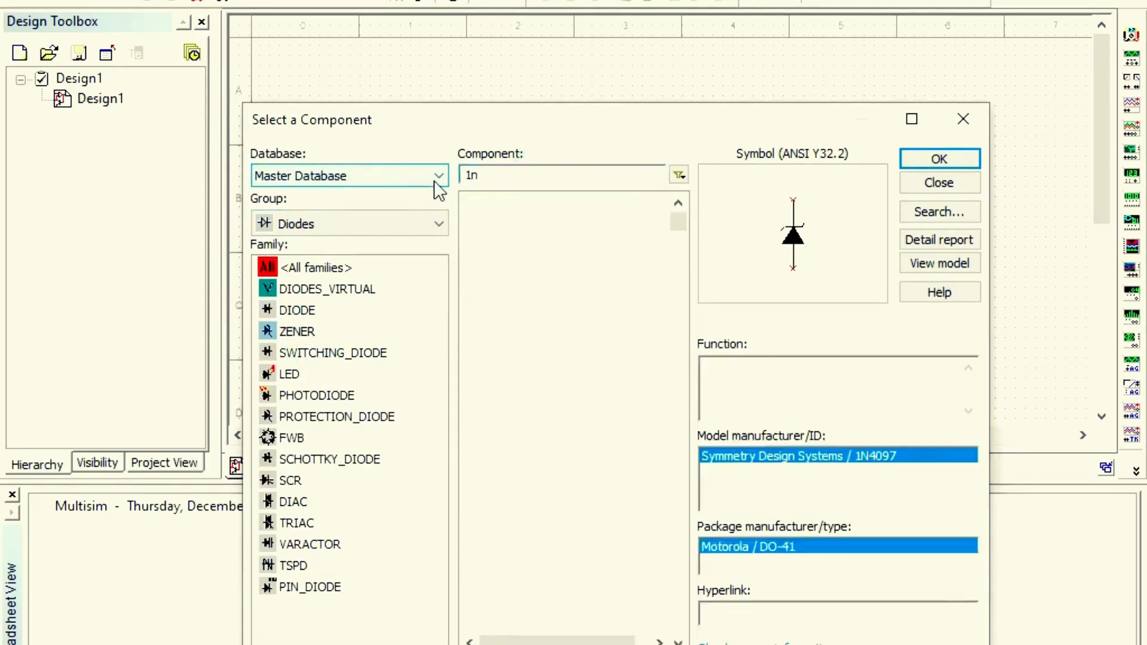
pyautogui.write('4749')
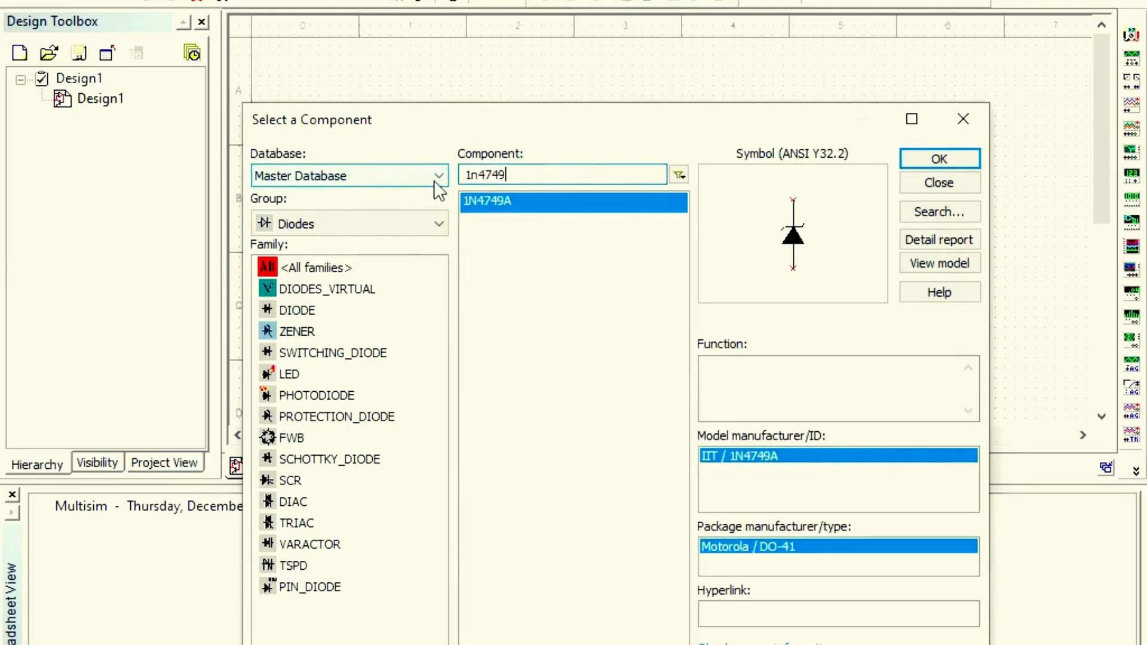
pyautogui.click(548, 201)
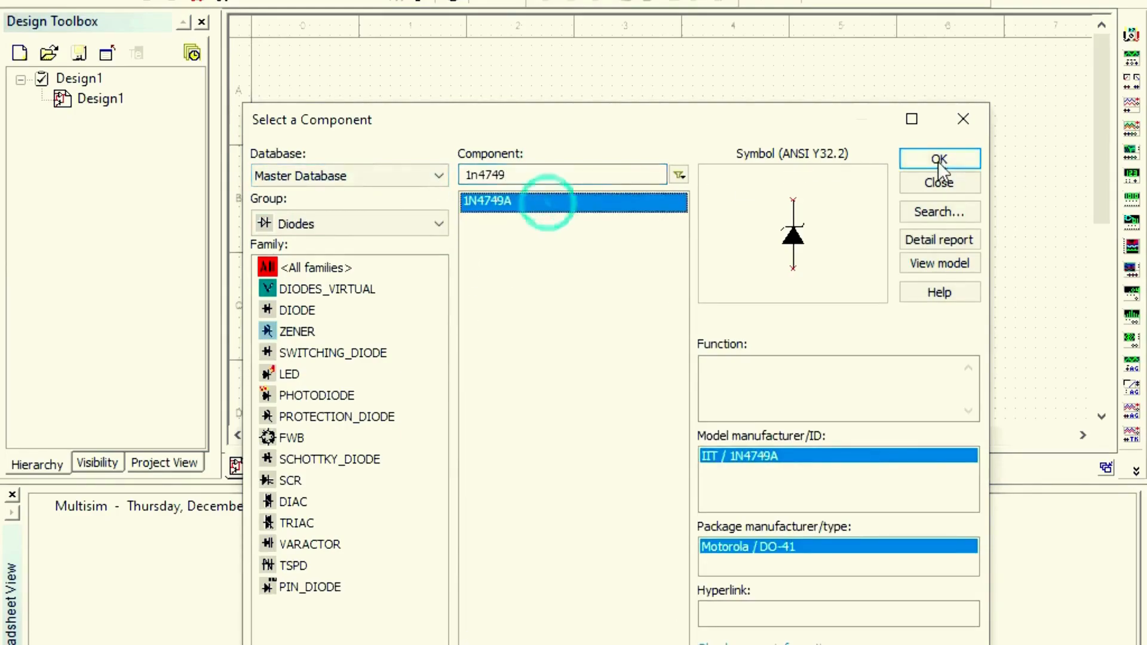
pyautogui.click(937, 160)
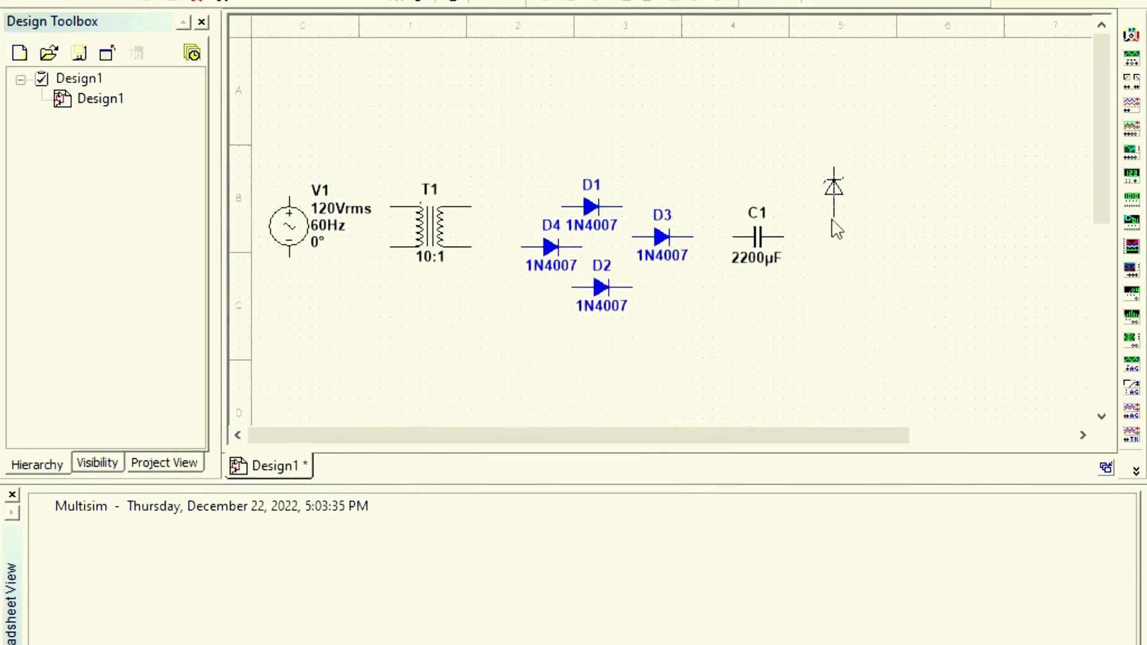
pyautogui.click(830, 214)
# - Find the 1N4742A zener diode and place it to the right of the 1N4749A zener
pyautogui.click(555, 170)
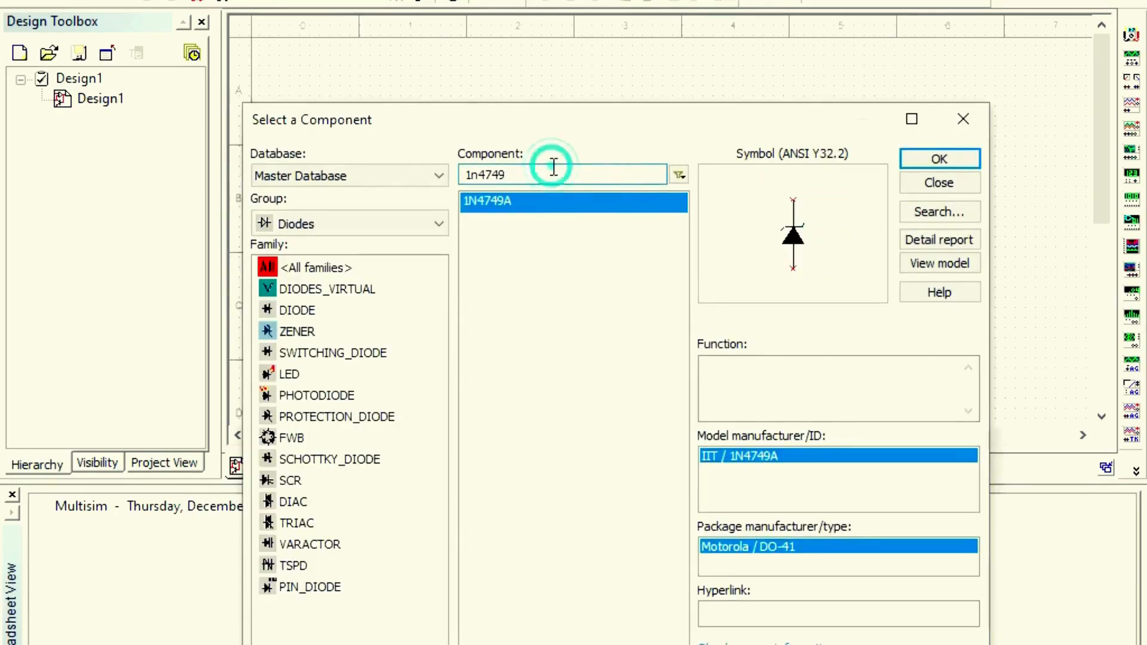
pyautogui.press('BackSpace')
pyautogui.write('2')
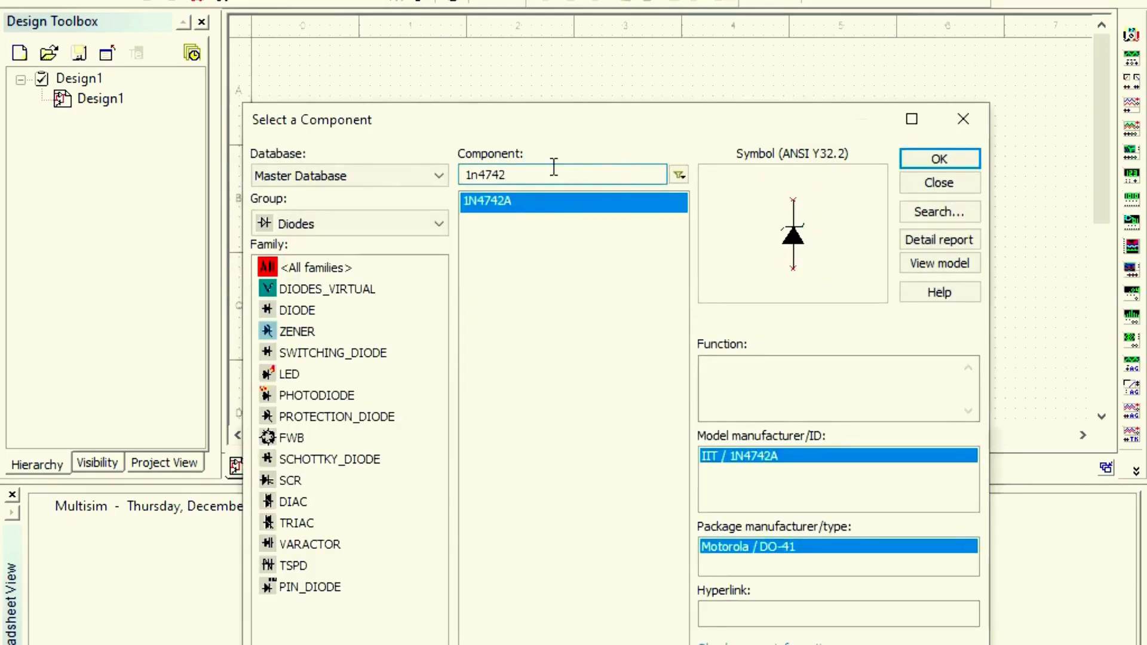
pyautogui.click(929, 160)
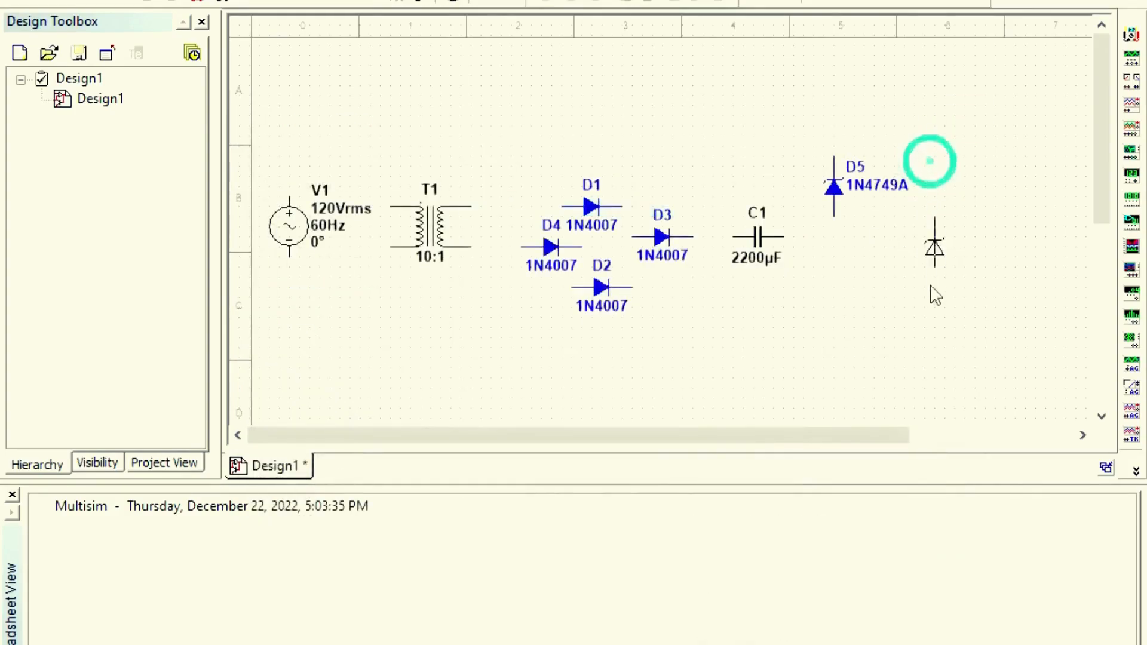
pyautogui.click(949, 207)
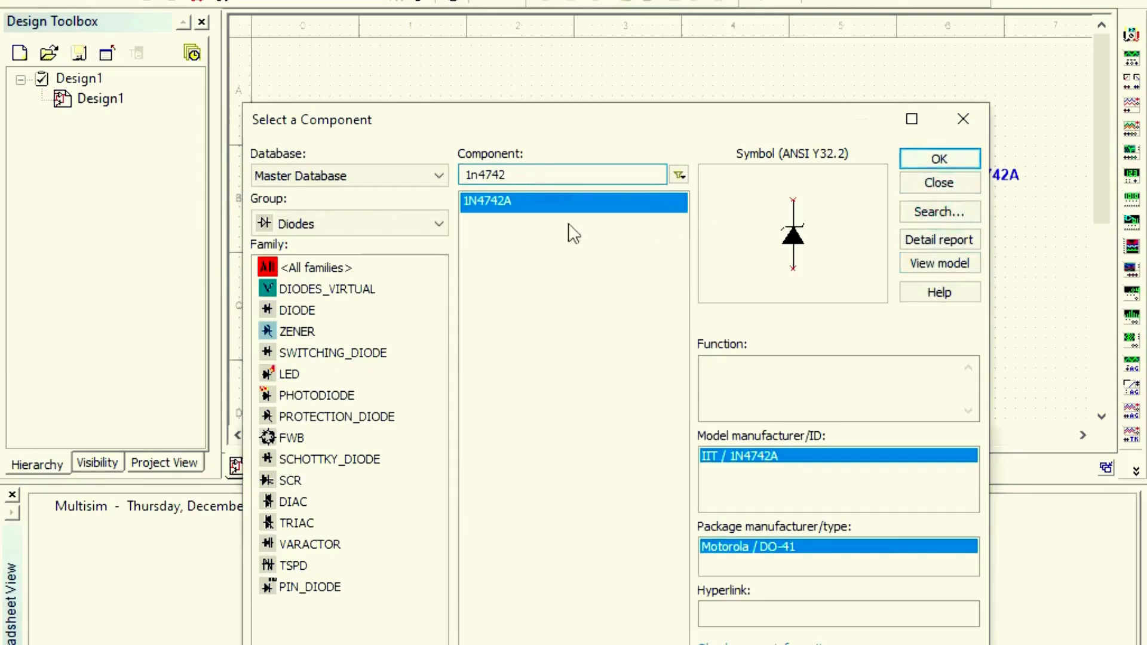
# - Place a GROUND symbol from the Sources group below the four 1N4007 diodes and end component placement
pyautogui.click(429, 218)
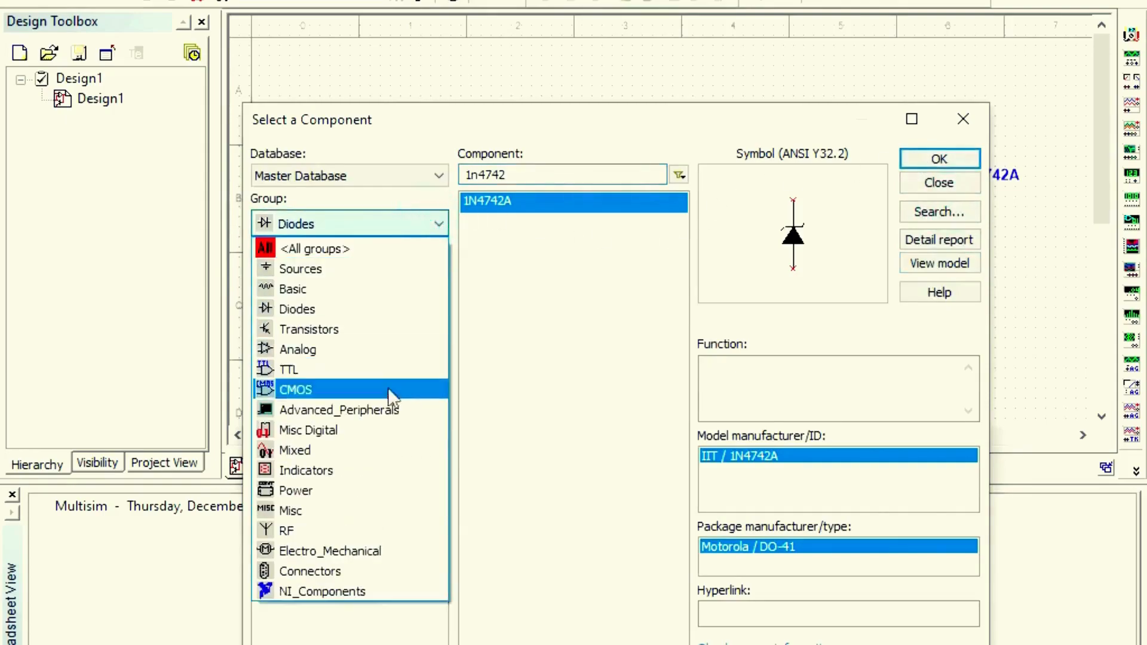
pyautogui.click(395, 269)
pyautogui.click(391, 267)
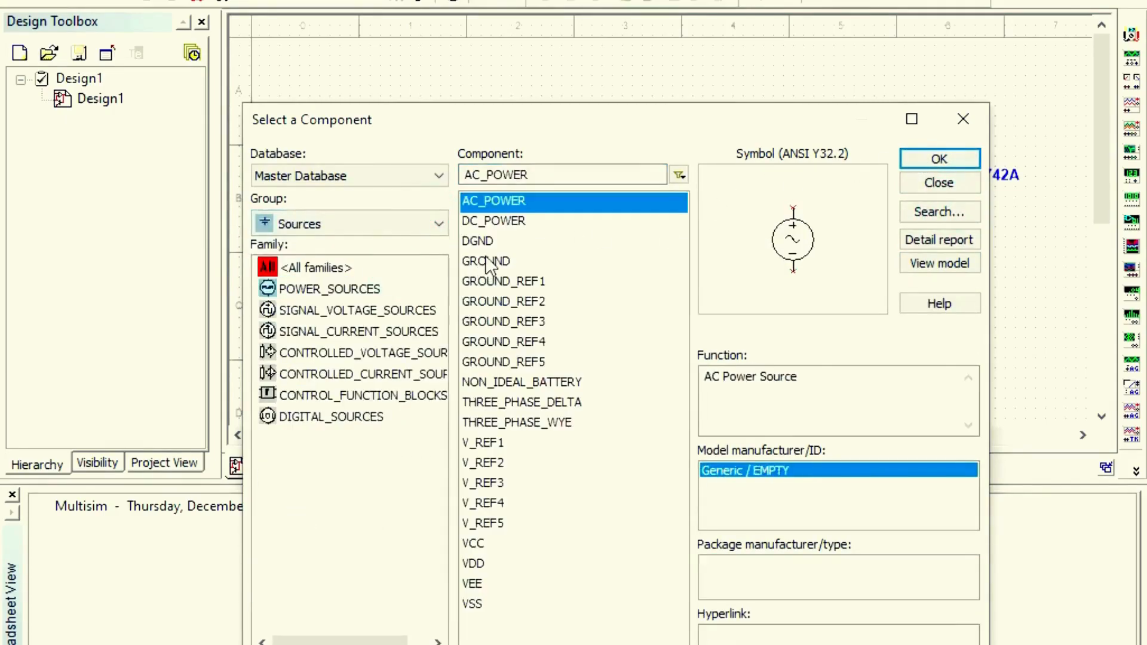
pyautogui.click(608, 262)
pyautogui.click(920, 159)
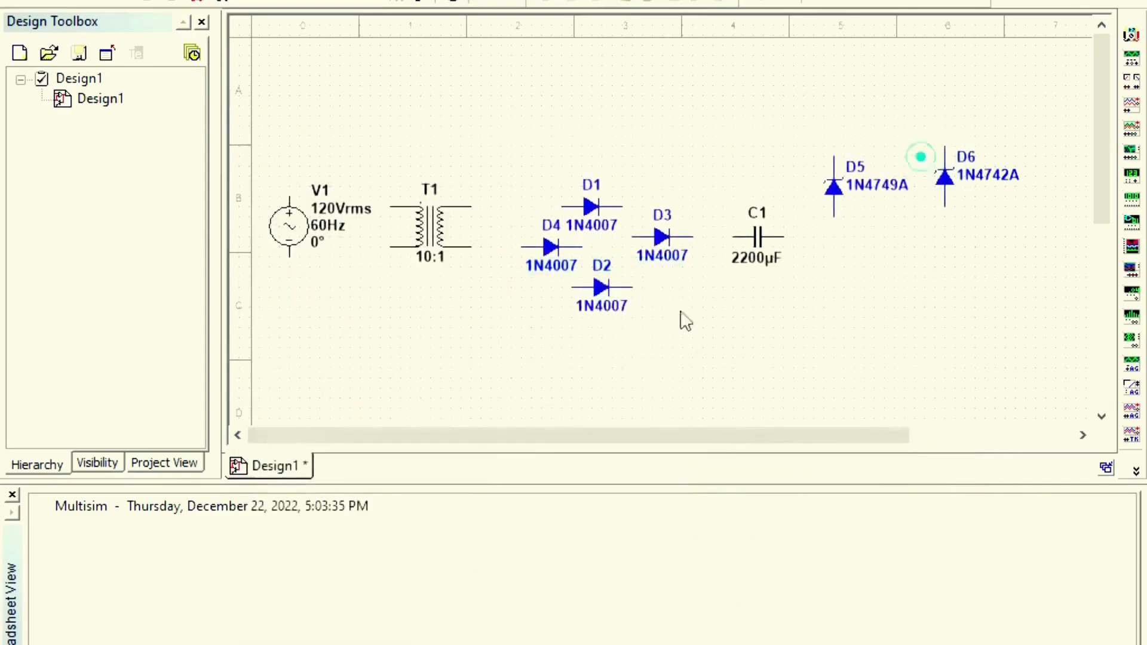
pyautogui.click(534, 358)
pyautogui.click(961, 121)
# - Wire V1's two terminals to the primary of transformer T1, looping the upper wire above the source label
pyautogui.click(742, 345)
pyautogui.click(388, 204)
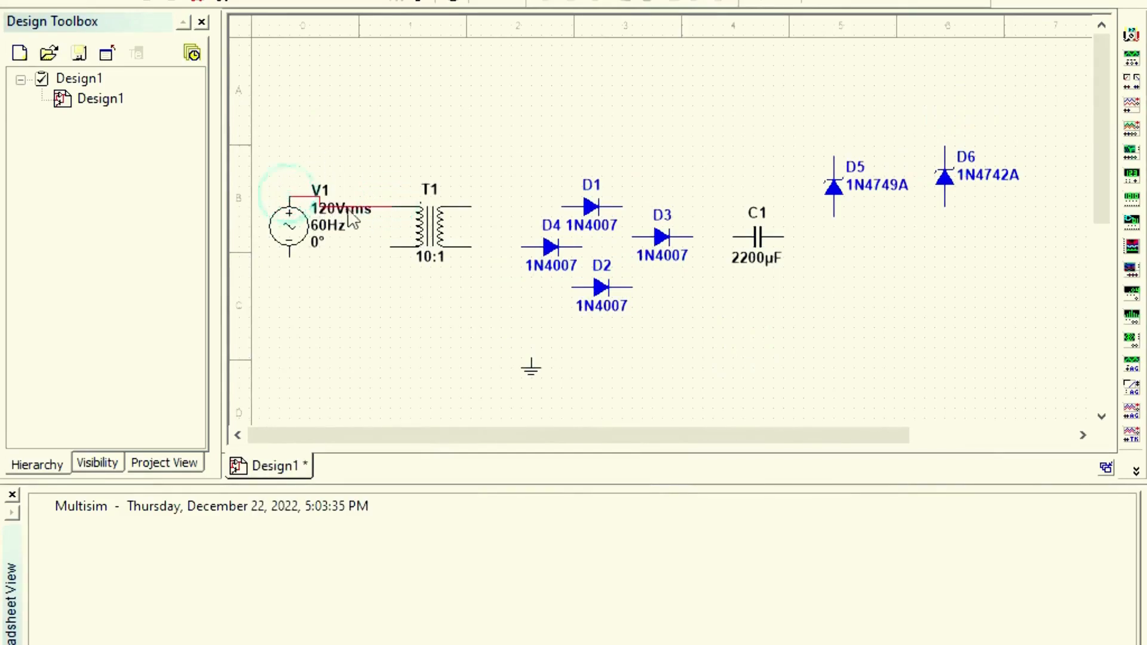
pyautogui.moveTo(362, 207); pyautogui.dragTo(363, 127)
pyautogui.moveTo(307, 198); pyautogui.dragTo(314, 127)
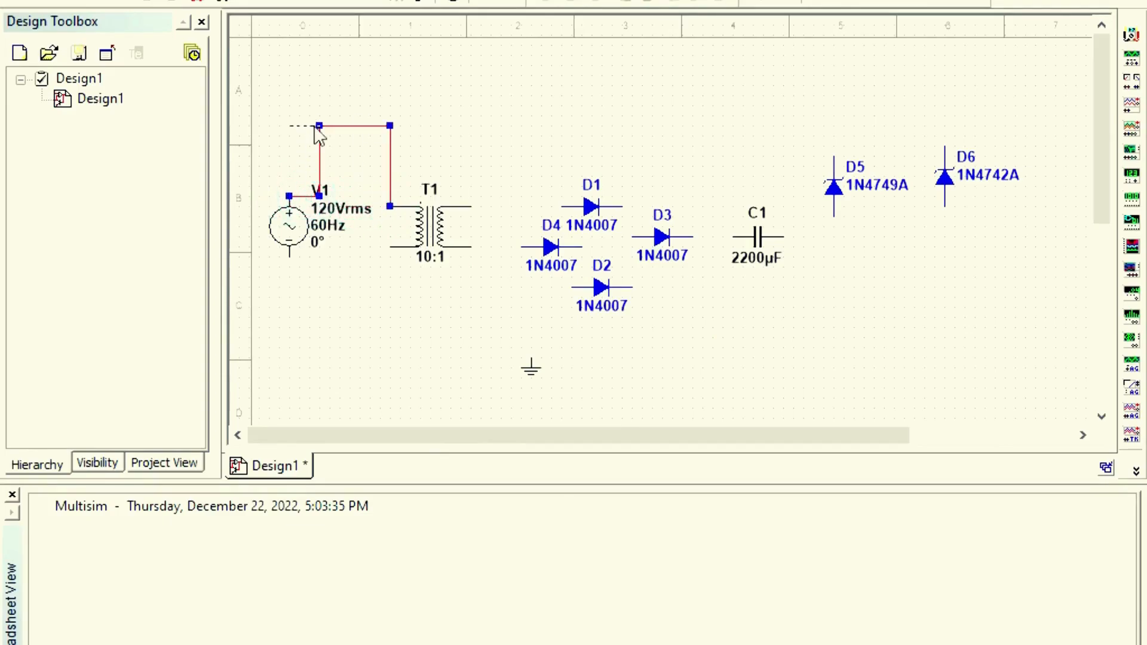
pyautogui.click(388, 249)
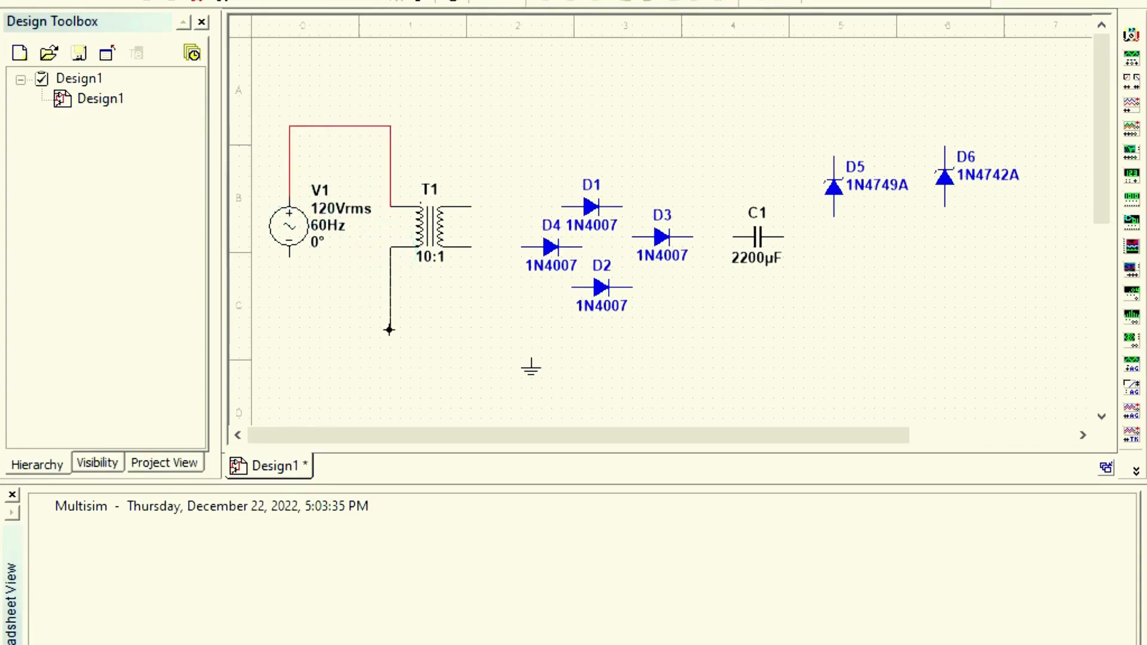
pyautogui.click(289, 258)
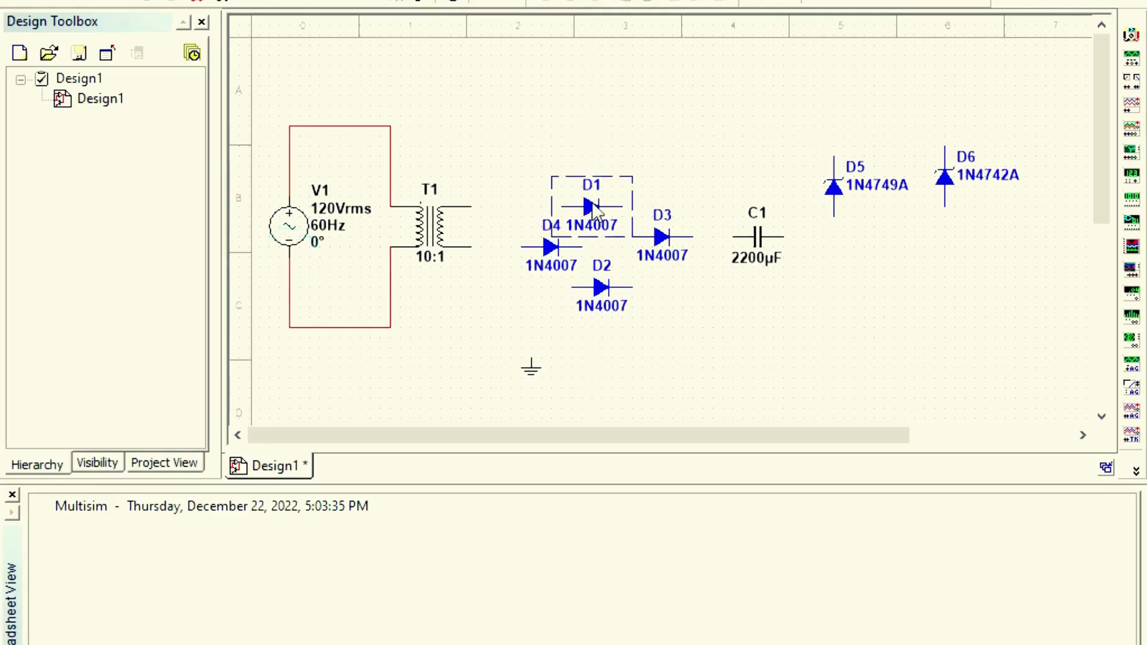
# - Move diode D4 closer to the transformer and rotate D4 and D3 by 90° counter clockwise
pyautogui.moveTo(593, 209); pyautogui.dragTo(503, 229)
pyautogui.rightClick(503, 229)
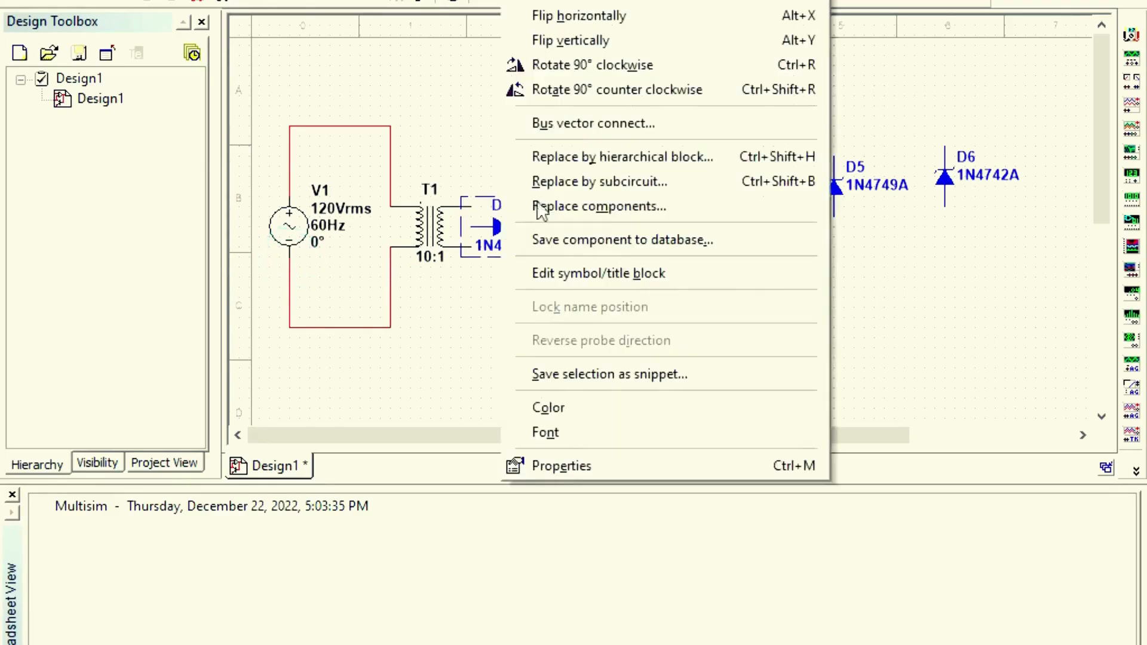
pyautogui.click(586, 83)
pyautogui.click(511, 327)
pyautogui.rightClick(668, 225)
pyautogui.click(757, 91)
pyautogui.click(680, 325)
pyautogui.click(674, 328)
# - Arrange the diodes as a bridge, with D1 above, D2 directly below it, and D4 and D3 on either side
pyautogui.moveTo(598, 184); pyautogui.dragTo(578, 170)
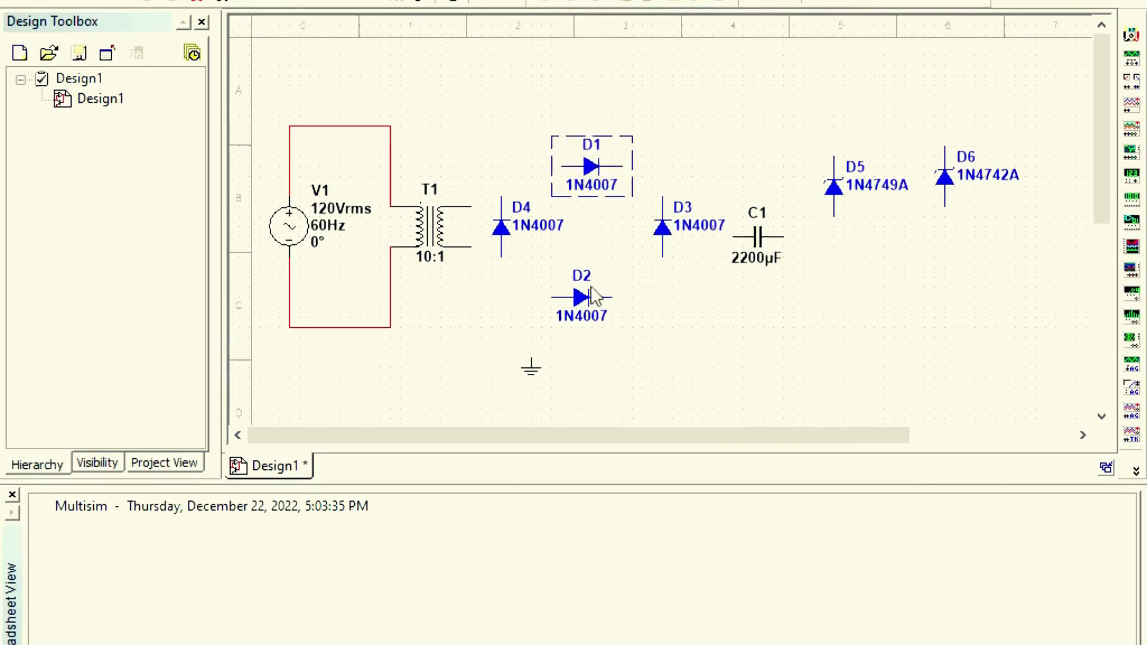
pyautogui.moveTo(587, 299); pyautogui.dragTo(600, 301)
pyautogui.click(683, 386)
pyautogui.moveTo(501, 232); pyautogui.dragTo(533, 238)
pyautogui.click(677, 235)
pyautogui.moveTo(659, 226); pyautogui.dragTo(653, 249)
pyautogui.click(662, 287)
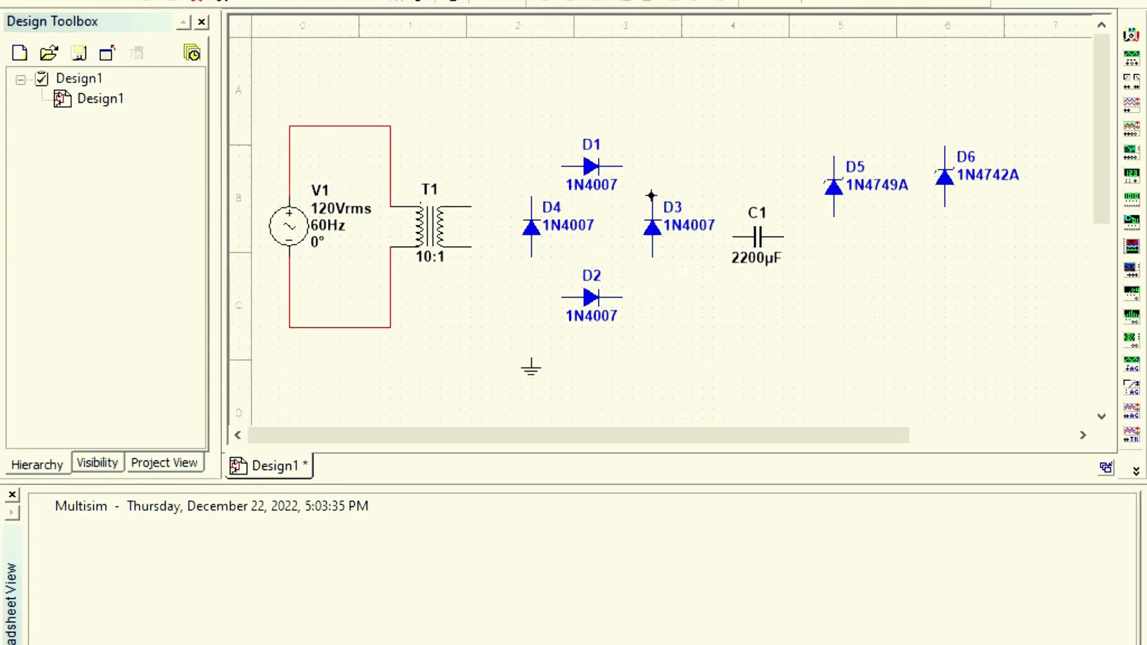
# - Wire D1, D3, D2 and D4 together at the four corners to close the rectifier bridge
pyautogui.click(621, 167)
pyautogui.click(560, 169)
pyautogui.click(560, 298)
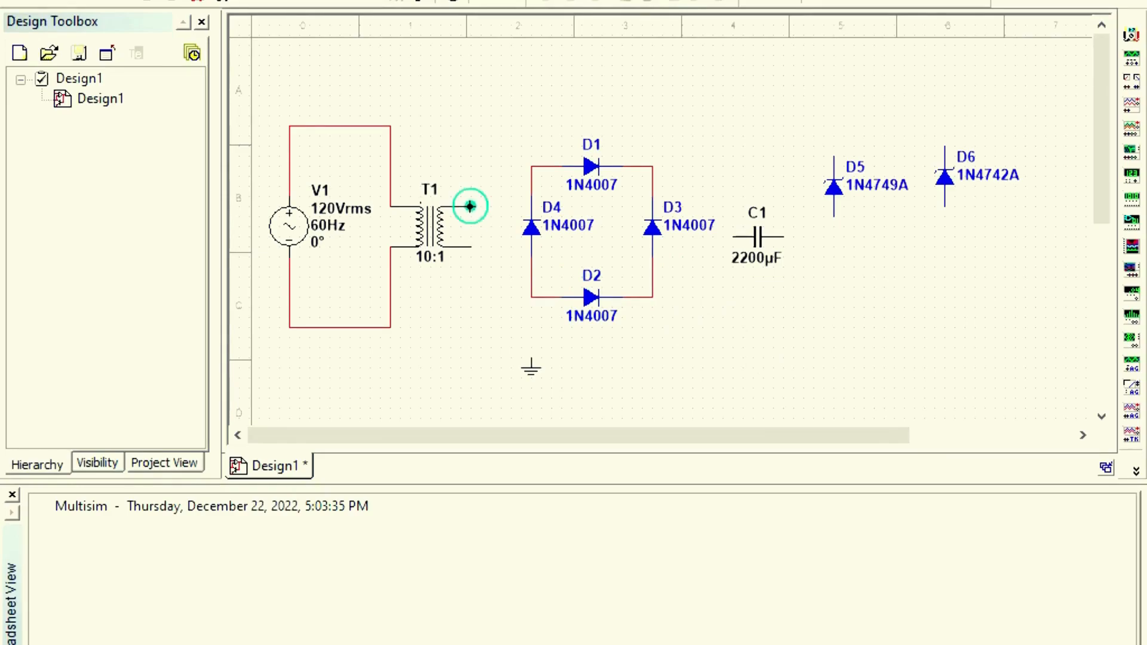
# - Wire T1's upper secondary terminal to the D1–D4 corner and its lower one to the D2–D3 corner, routed beneath the bridge
pyautogui.click(531, 167)
pyautogui.moveTo(502, 203); pyautogui.dragTo(500, 166)
pyautogui.click(508, 306)
pyautogui.click(471, 247)
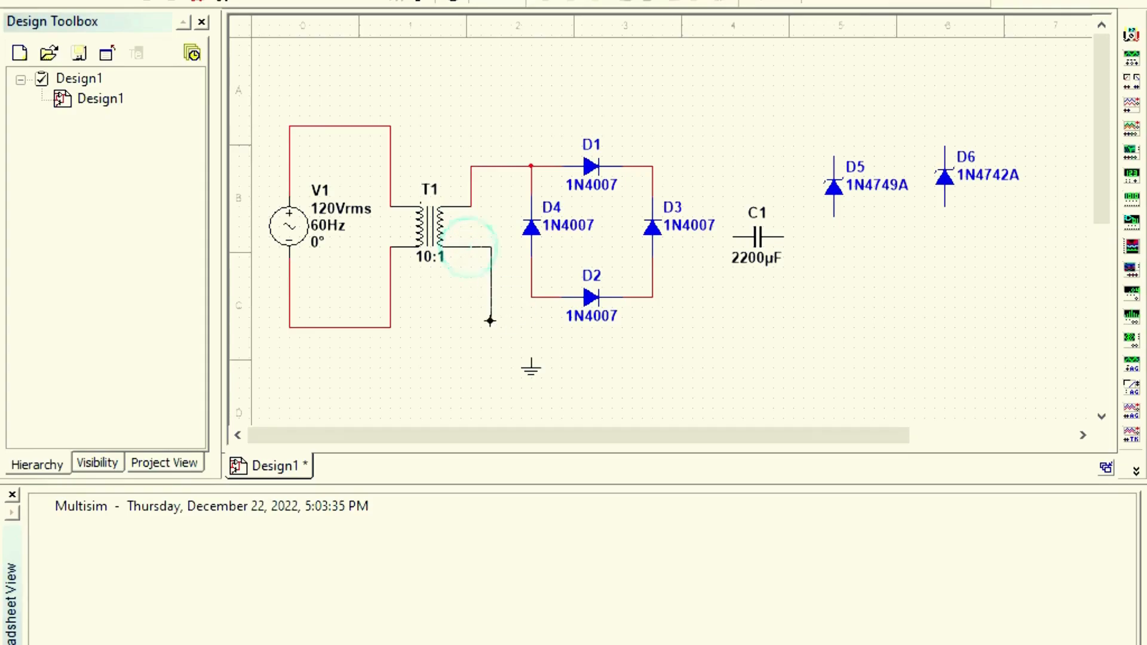
pyautogui.click(652, 294)
pyautogui.moveTo(626, 317); pyautogui.dragTo(620, 346)
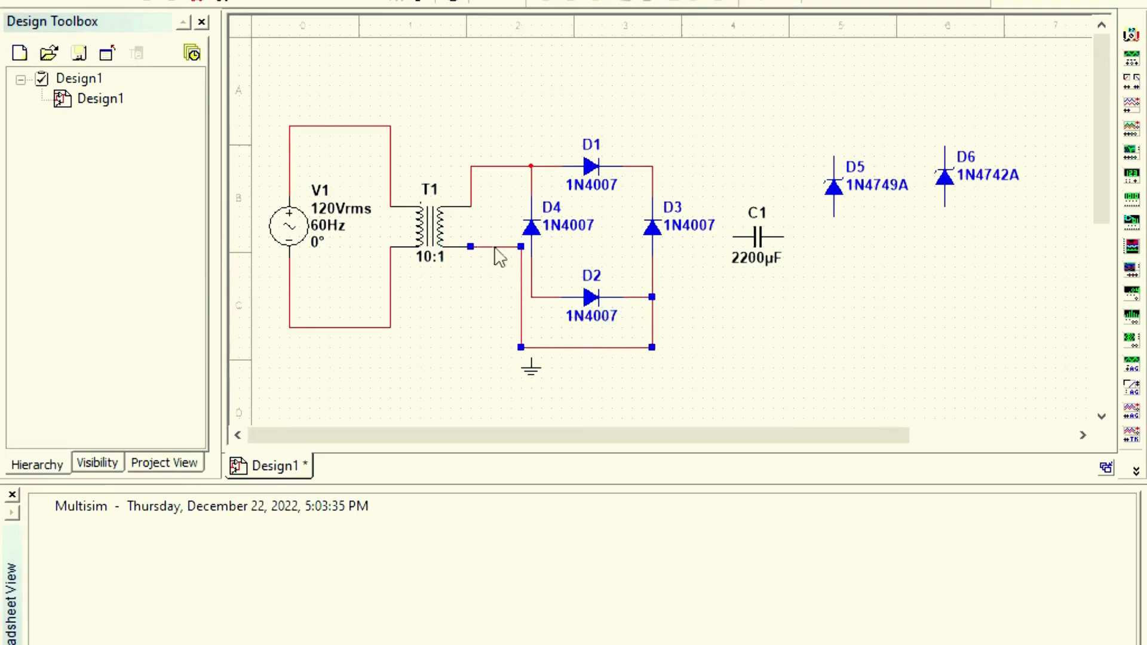
pyautogui.moveTo(494, 247); pyautogui.dragTo(495, 348)
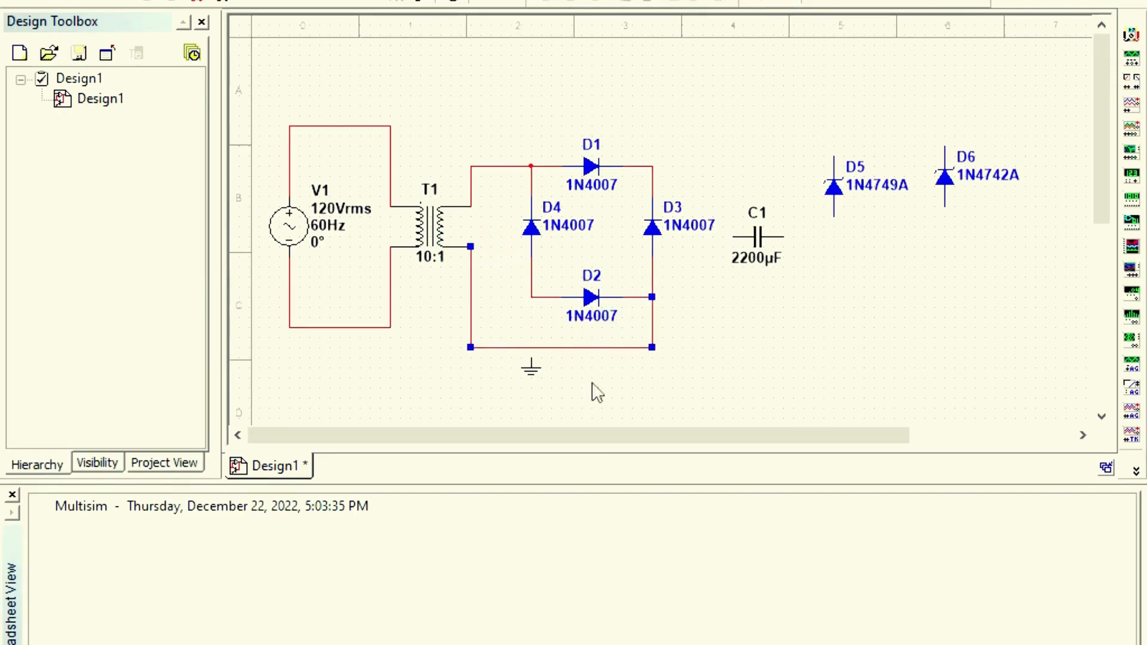
# - Rotate capacitor C1 by 90° so it stands vertically
pyautogui.rightClick(757, 239)
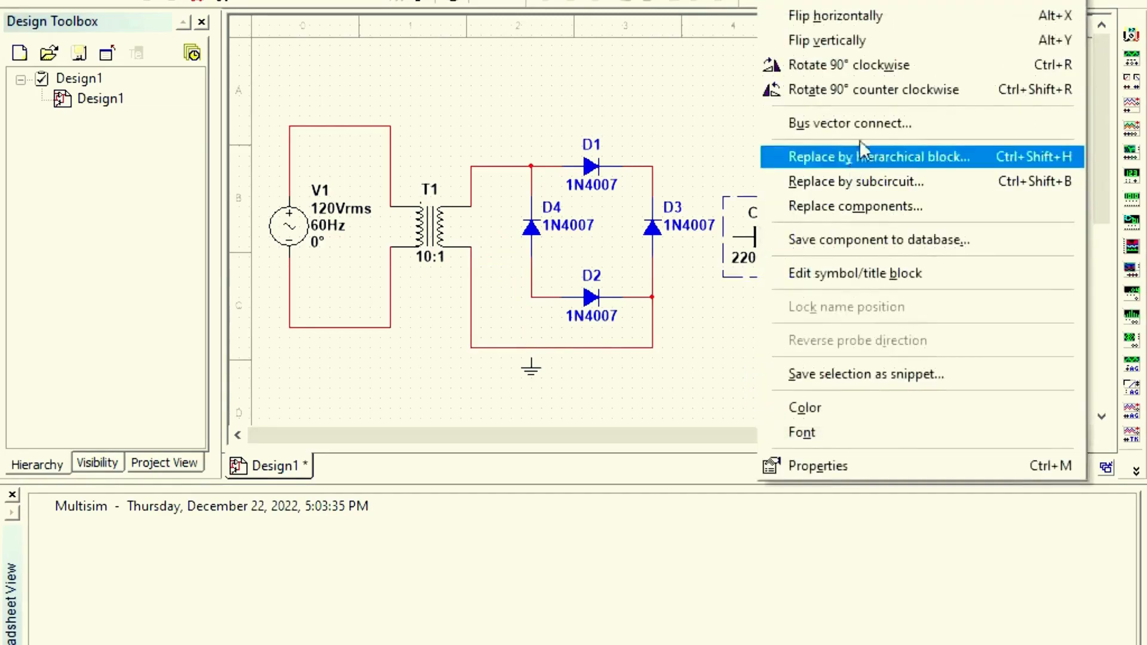
pyautogui.click(866, 108)
pyautogui.click(866, 315)
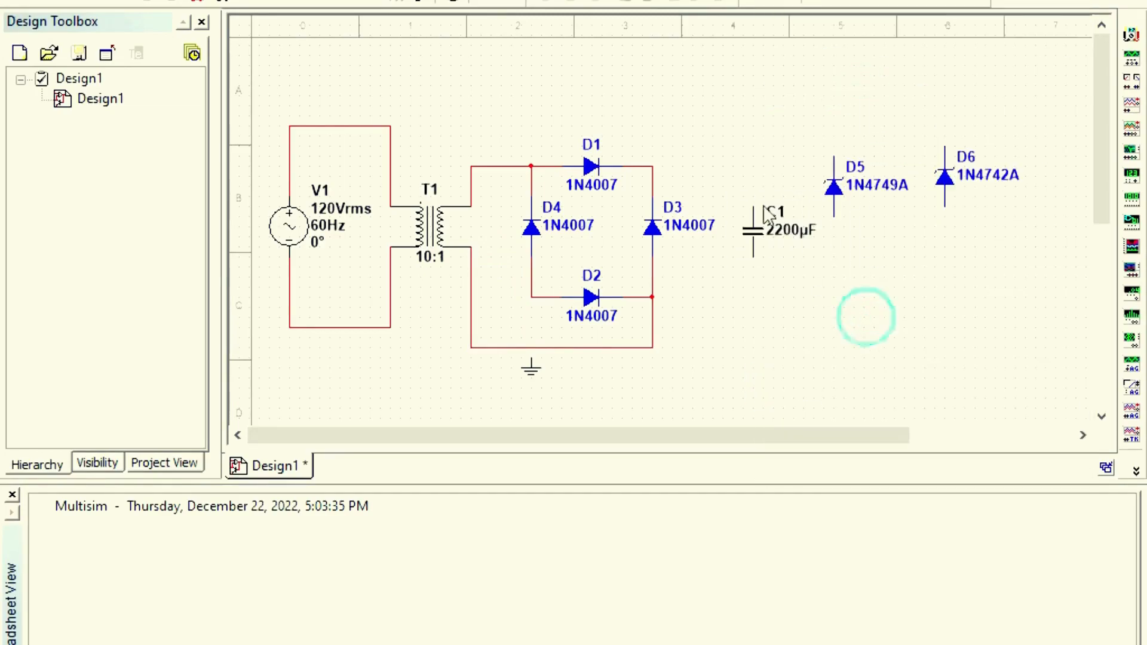
# - Wire C1's upper end to the D1–D3 corner and its lower end to the D4–D2 corner, routing the lower wire beneath D2
pyautogui.click(753, 205)
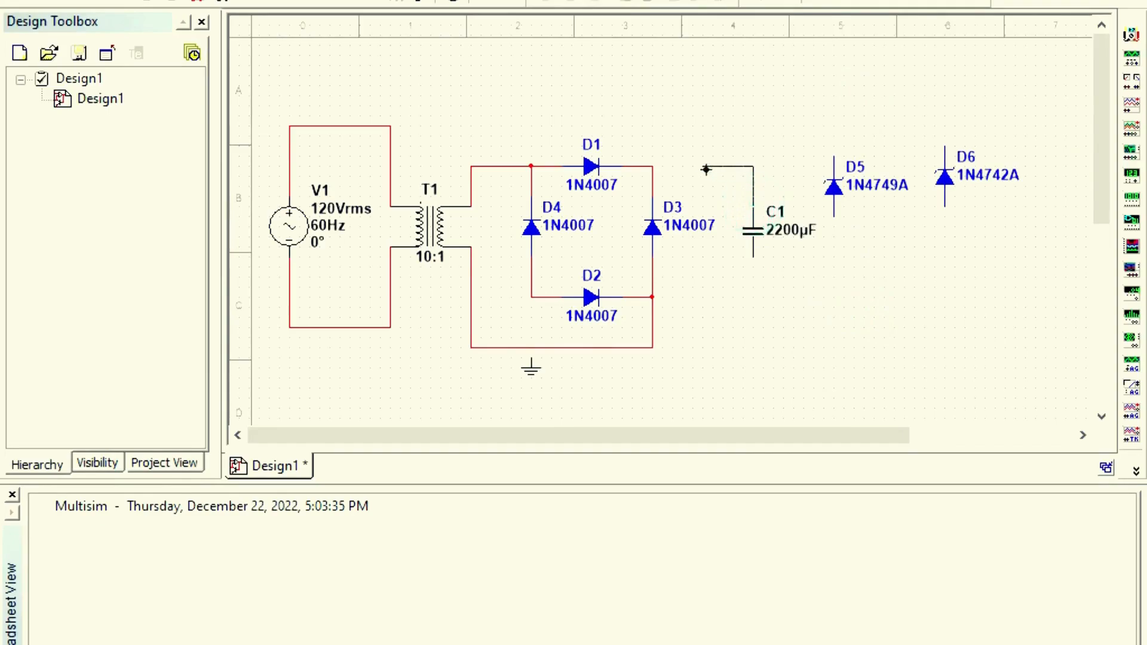
pyautogui.click(653, 170)
pyautogui.click(758, 259)
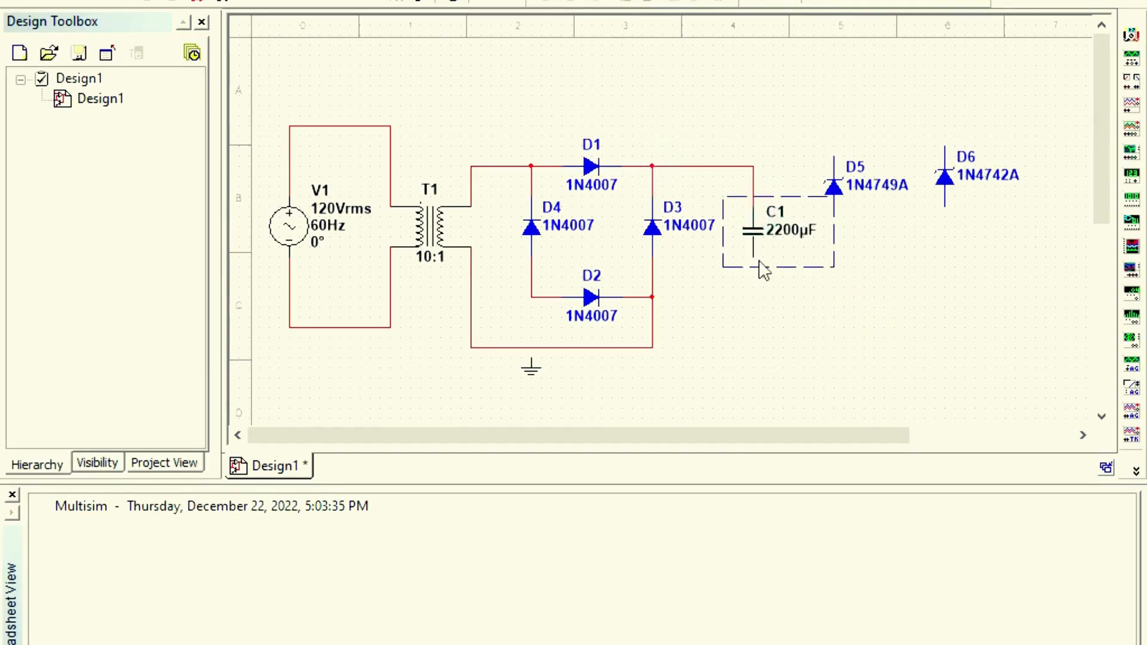
pyautogui.click(776, 325)
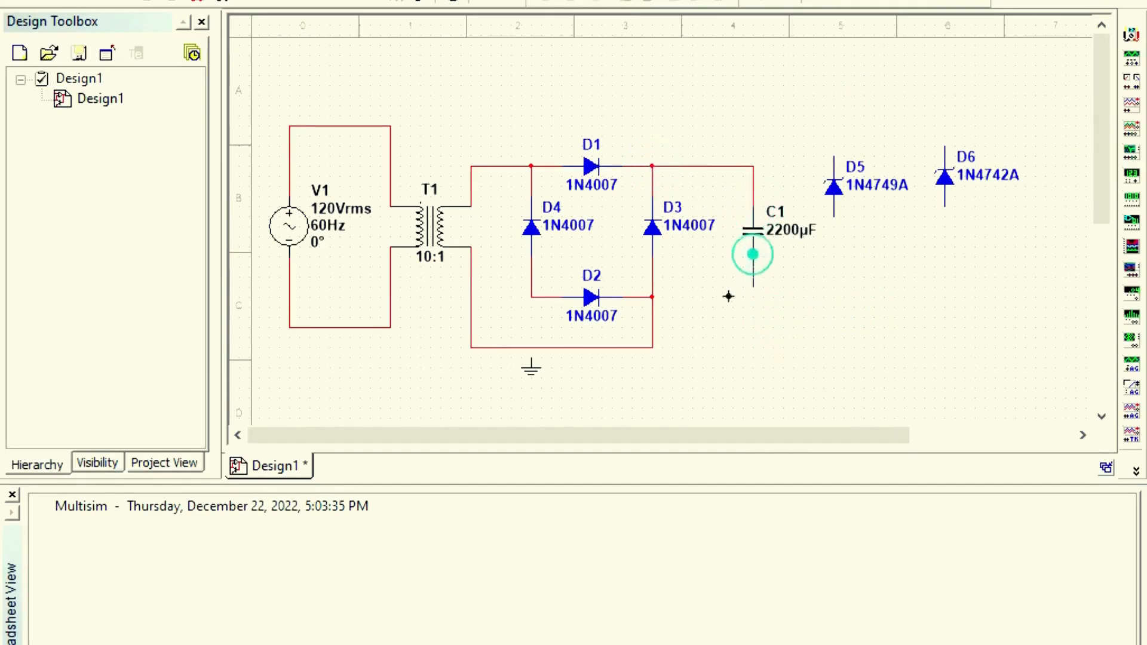
pyautogui.click(530, 296)
pyautogui.click(687, 318)
pyautogui.moveTo(686, 316); pyautogui.dragTo(685, 332)
pyautogui.click(720, 384)
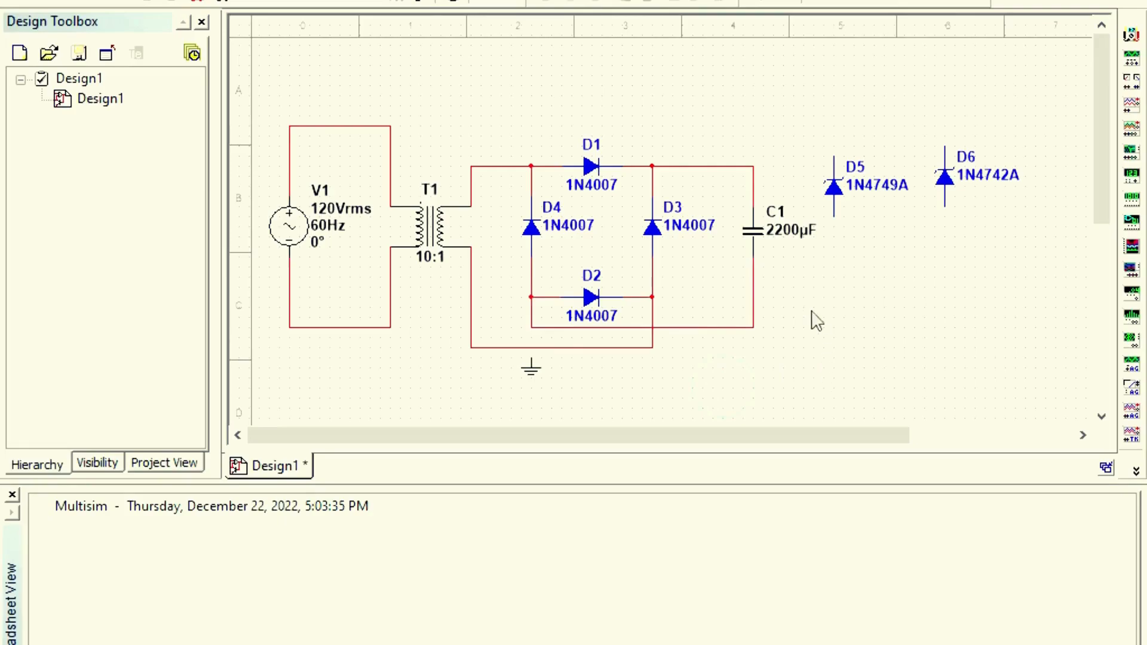
# - Shift zener D5 further from C1 and rotate D5 and D6 by 90° counter clockwise
pyautogui.click(834, 187)
pyautogui.moveTo(835, 187); pyautogui.dragTo(875, 187)
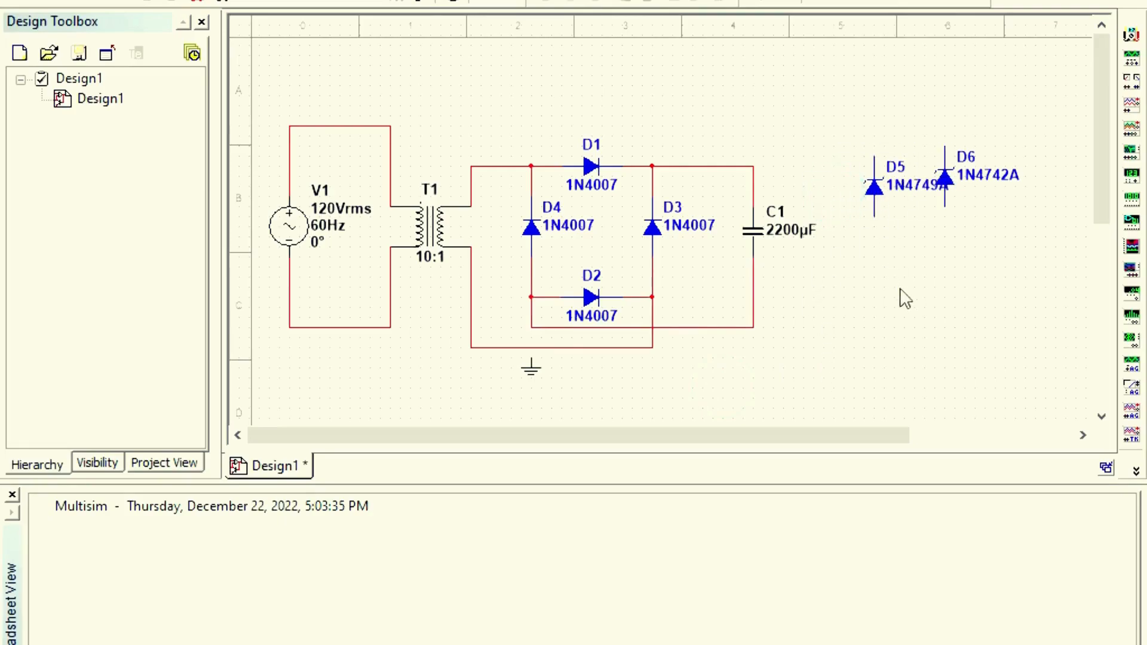
pyautogui.rightClick(880, 197)
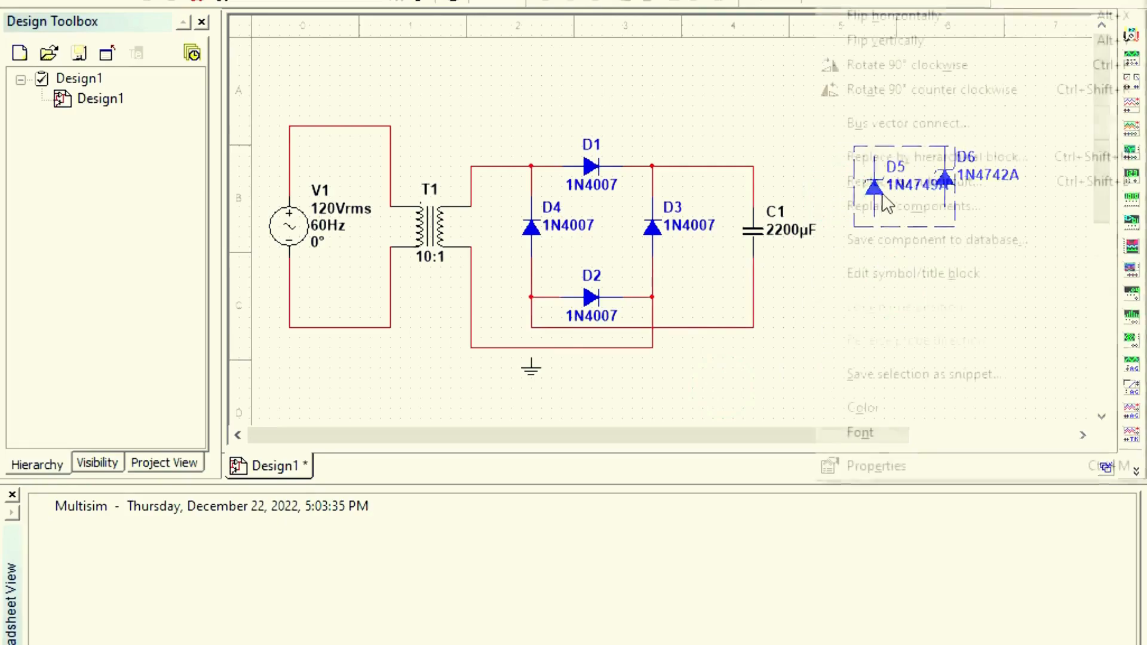
pyautogui.click(913, 99)
pyautogui.rightClick(945, 178)
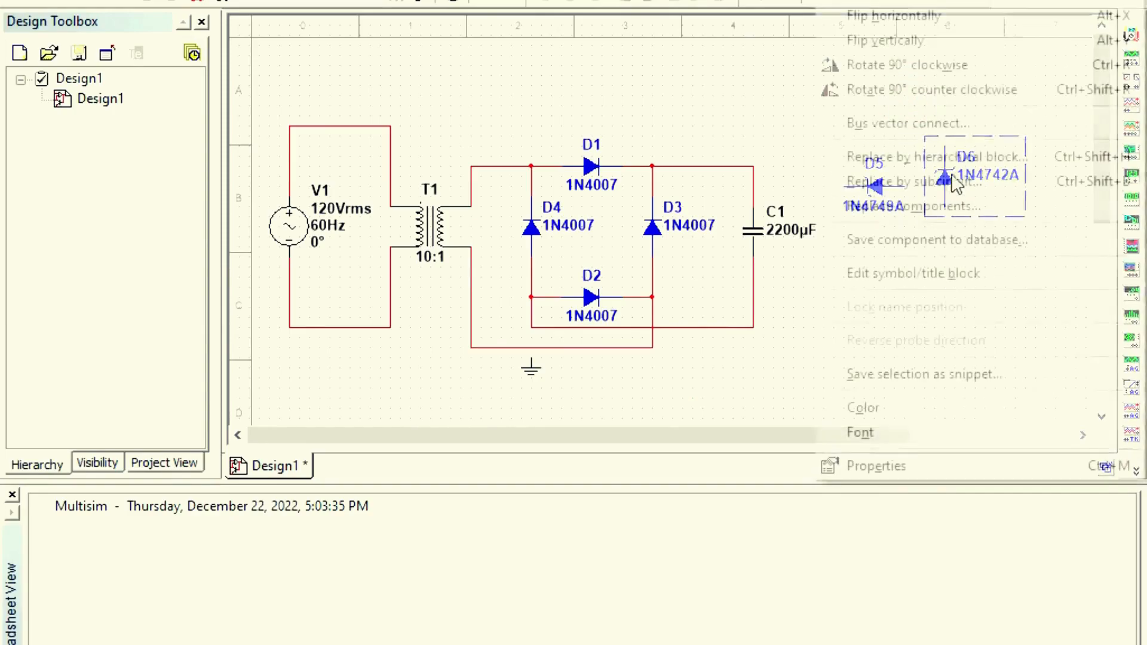
pyautogui.click(952, 95)
pyautogui.click(946, 319)
# - Line up zeners D6 and D5 in a row level with the wire above C1
pyautogui.moveTo(947, 181); pyautogui.dragTo(989, 191)
pyautogui.click(923, 208)
pyautogui.moveTo(877, 189); pyautogui.dragTo(887, 169)
pyautogui.click(909, 284)
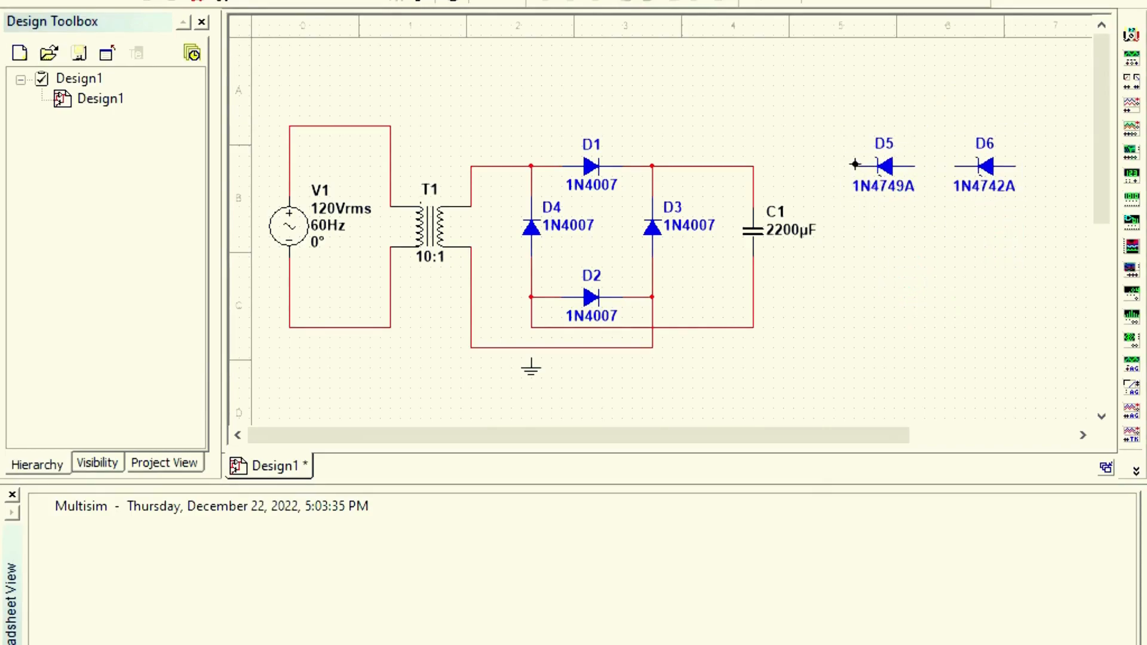
# - Wire D5's cathode to the upper node of C1 and D5's anode to D6's cathode
pyautogui.click(759, 167)
pyautogui.click(912, 166)
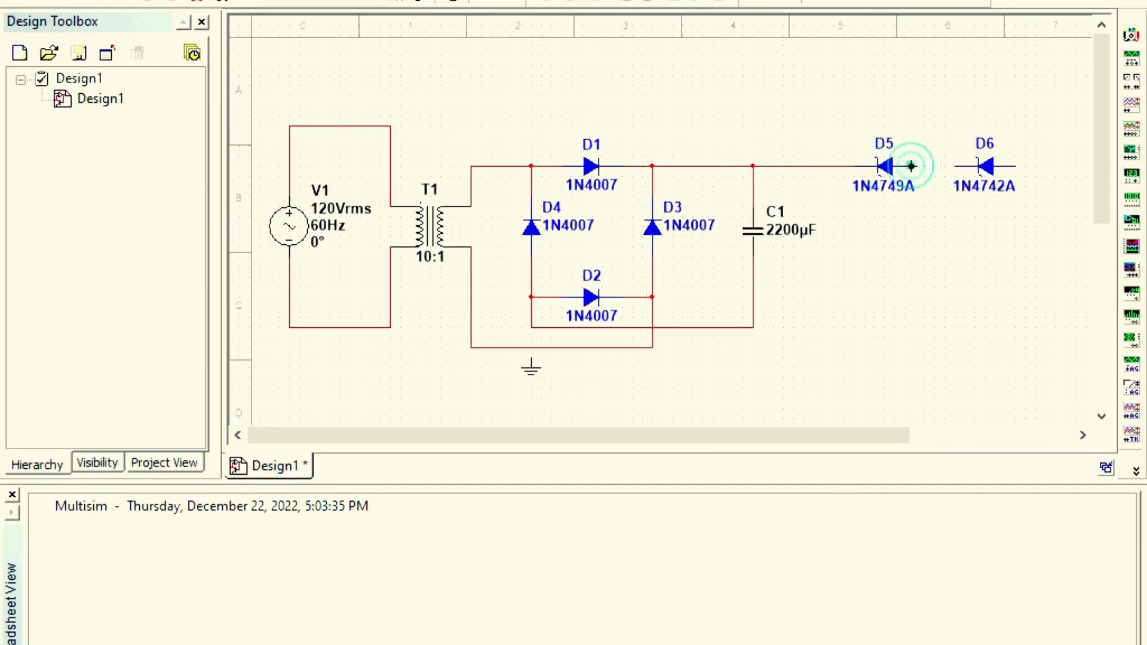
pyautogui.click(957, 163)
# - Wire D6's anode to the lower node of C1 and move the wire's vertical segment further out beyond D6
pyautogui.click(1016, 166)
pyautogui.click(755, 328)
pyautogui.click(753, 327)
pyautogui.click(1016, 245)
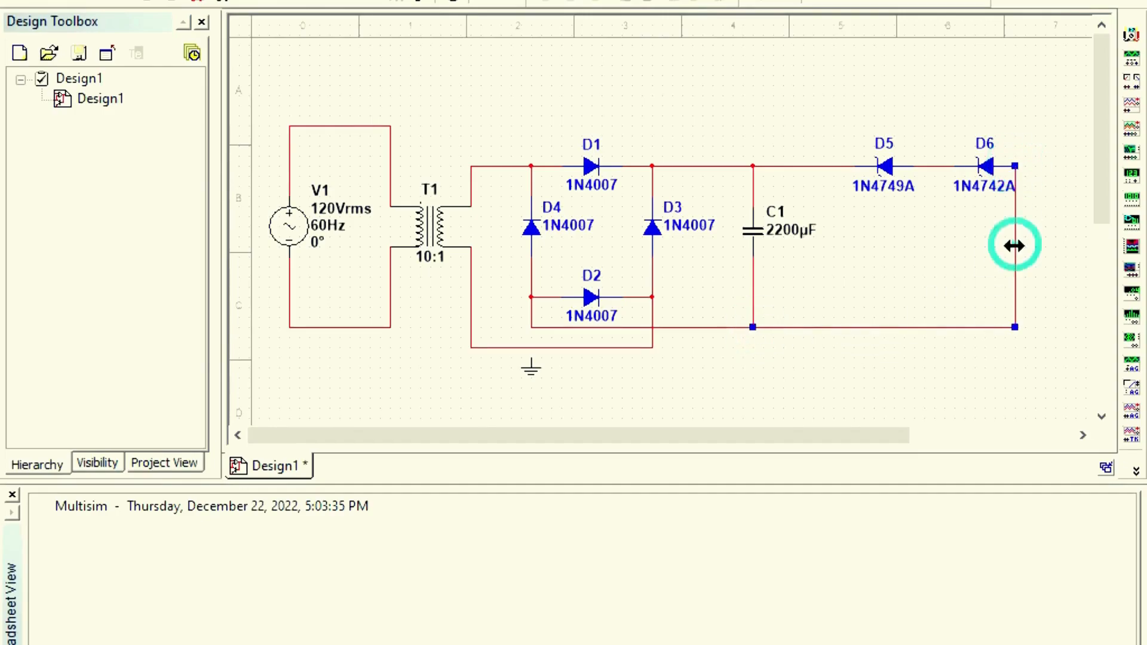
pyautogui.moveTo(1026, 246); pyautogui.dragTo(1056, 326)
pyautogui.click(1023, 398)
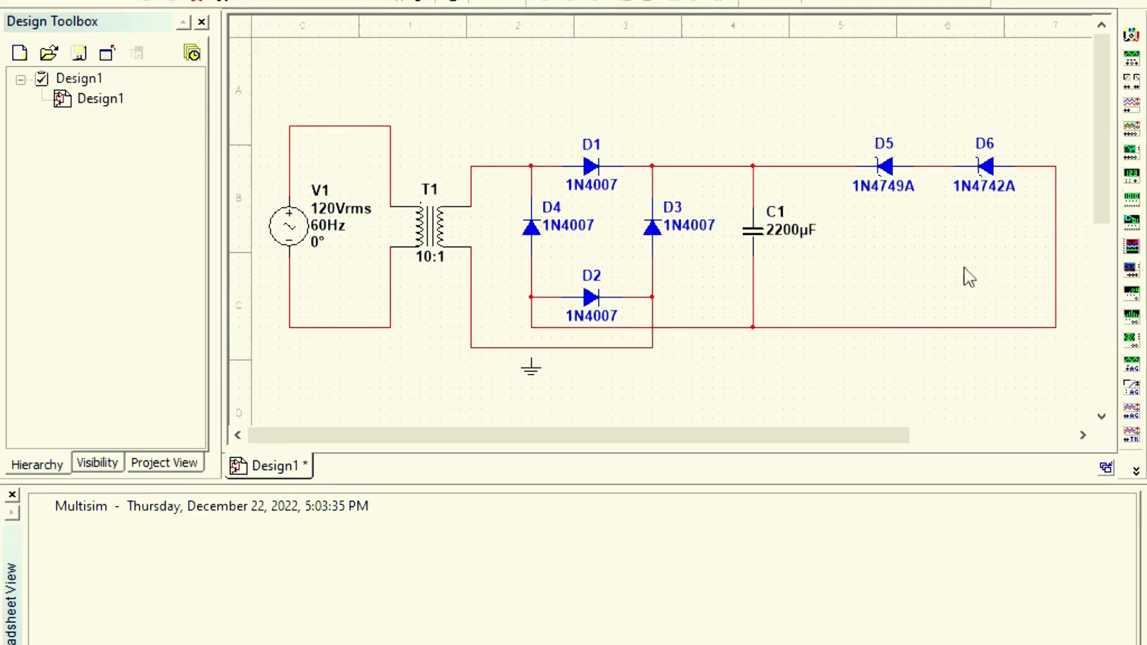
# - Place a multimeter above the wire between D1 and C1, wiring its + terminal to the upper rail and − to the lower rail
pyautogui.click(1131, 34)
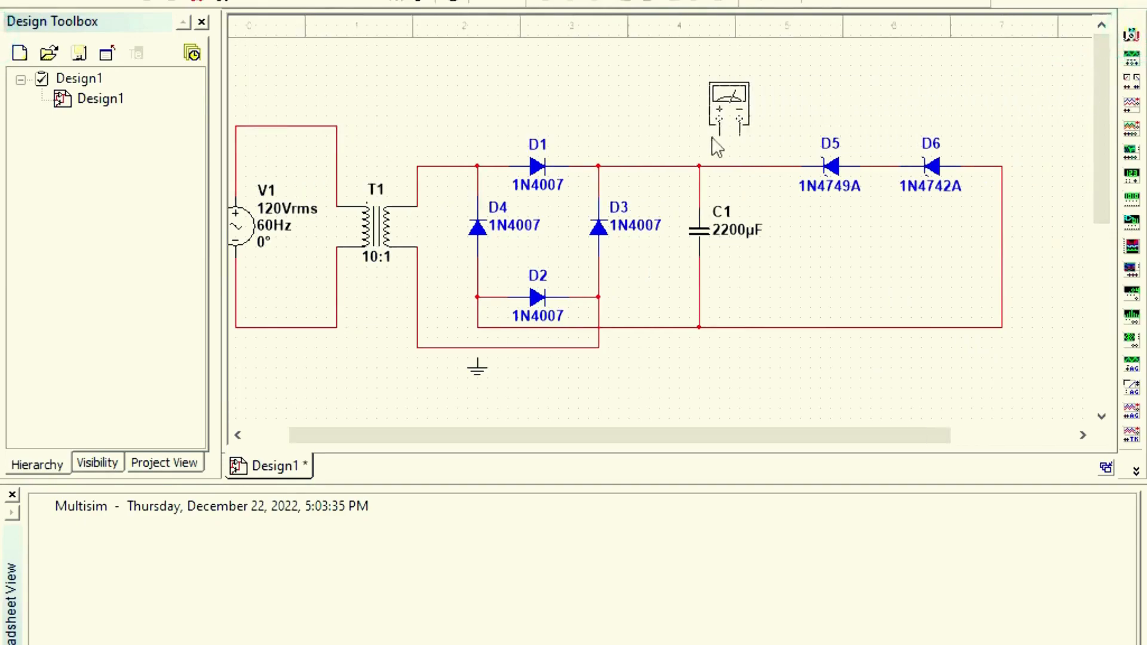
pyautogui.click(640, 136)
pyautogui.moveTo(635, 137); pyautogui.dragTo(635, 165)
pyautogui.click(659, 123)
pyautogui.click(656, 328)
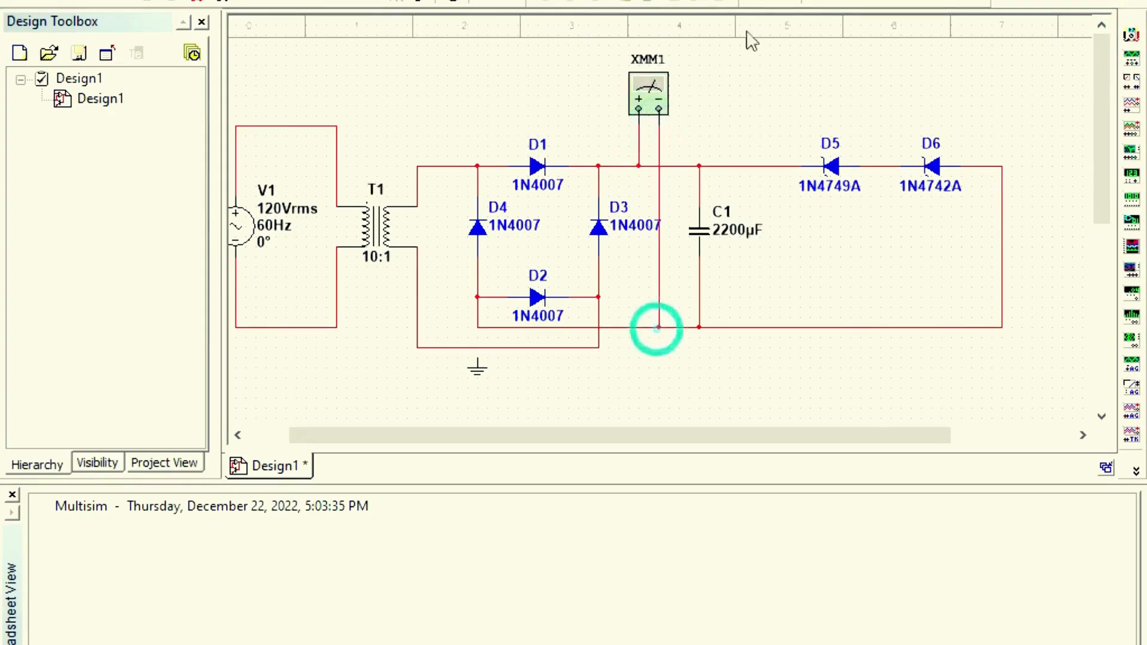
# - Try to simulate the circuit and read multimeter XMM1, then dismiss the error dialog and the meter window
pyautogui.click(767, 3)
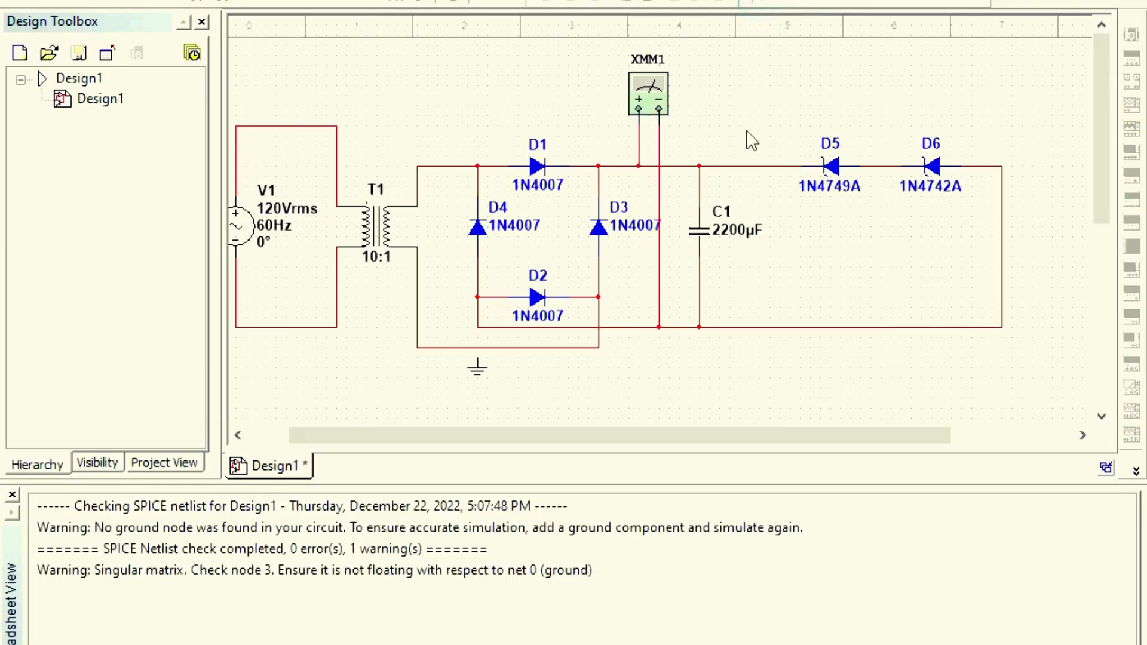
pyautogui.doubleClick(663, 101)
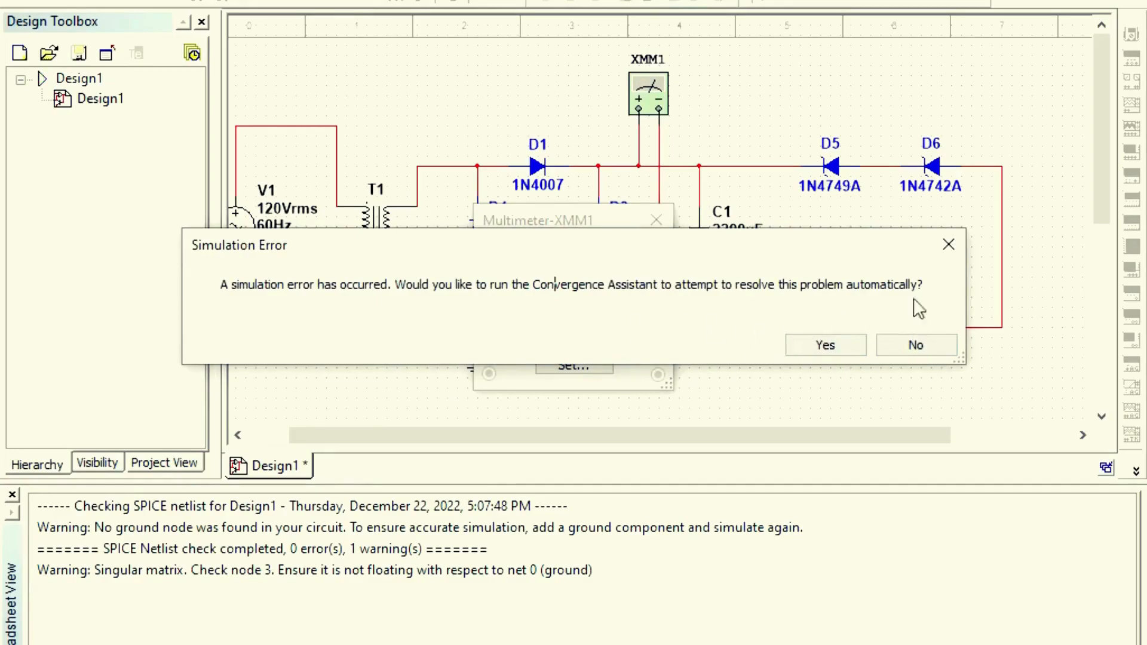
pyautogui.click(948, 243)
pyautogui.click(656, 221)
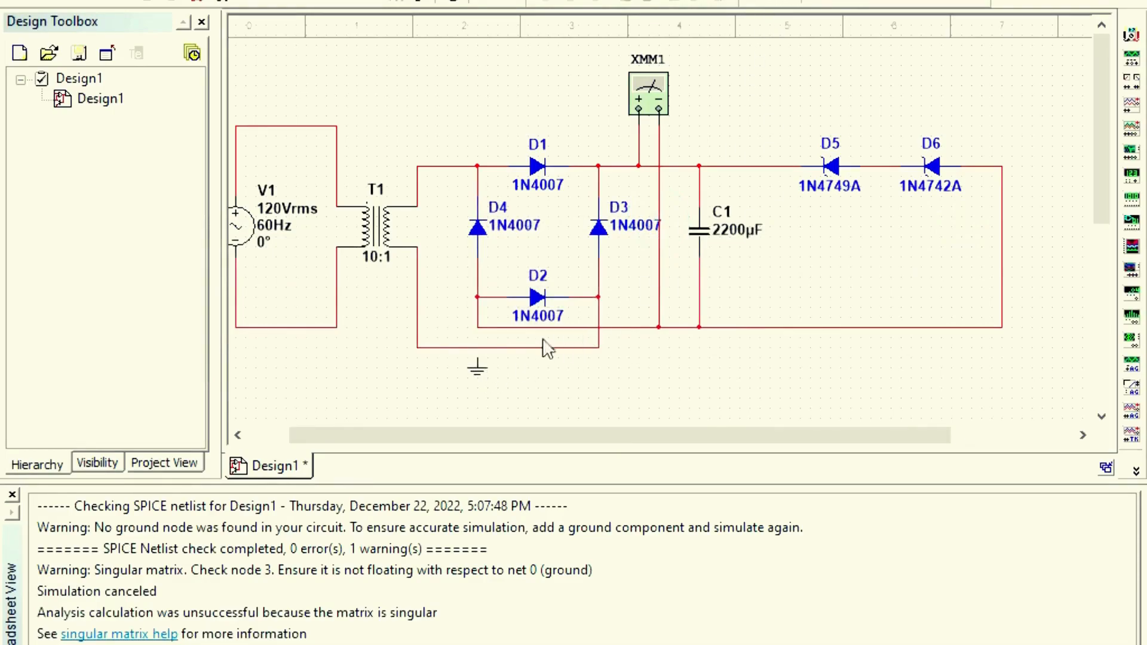
# - Connect the ground symbol to the wire running beneath the diode bridge
pyautogui.click(481, 371)
pyautogui.click(605, 394)
# - Open multimeter XMM1, run the simulation to read the DC voltage across C1, then close the meter and stop the simulation
pyautogui.click(662, 106)
pyautogui.doubleClick(663, 106)
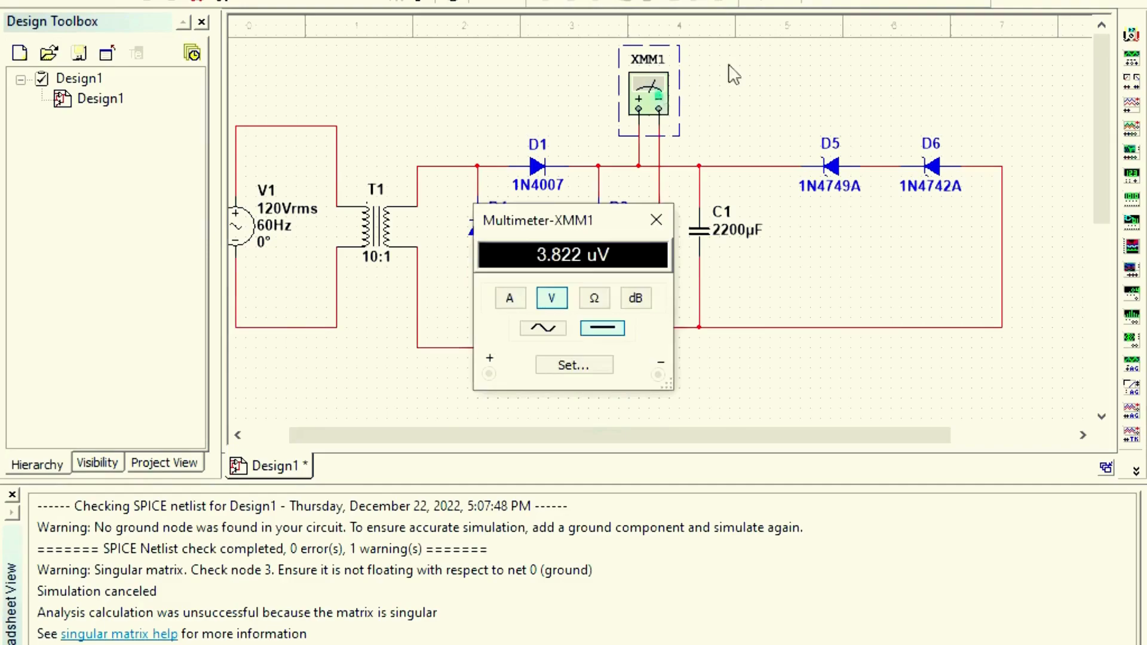
pyautogui.click(770, 5)
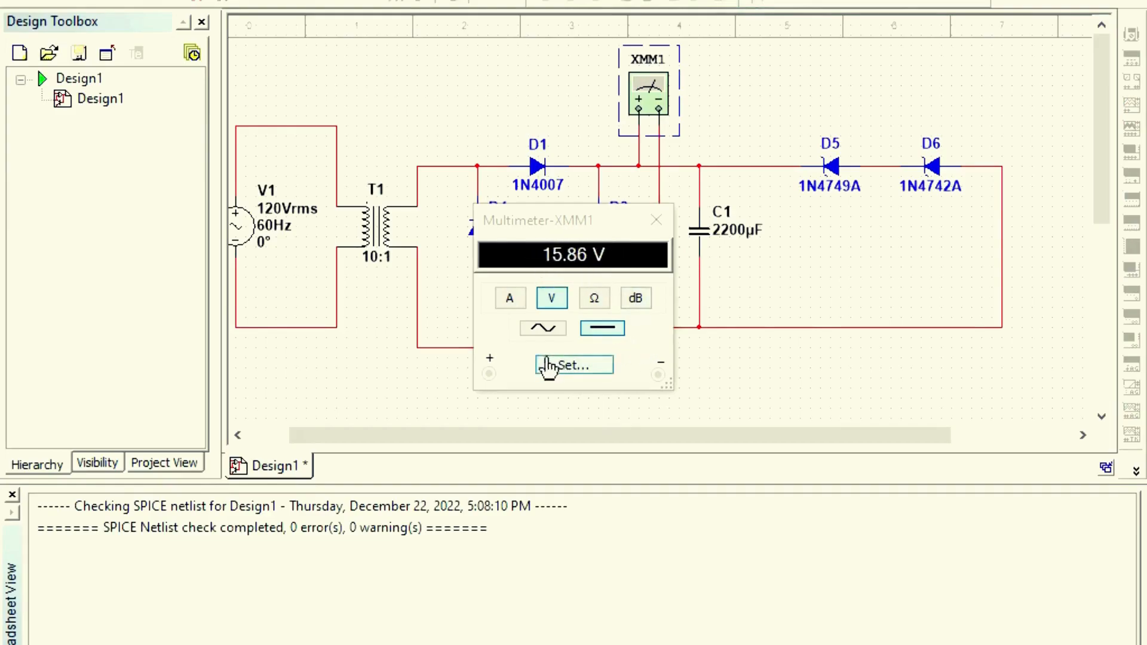
pyautogui.click(666, 227)
pyautogui.click(751, 120)
pyautogui.moveTo(591, 436); pyautogui.dragTo(454, 435)
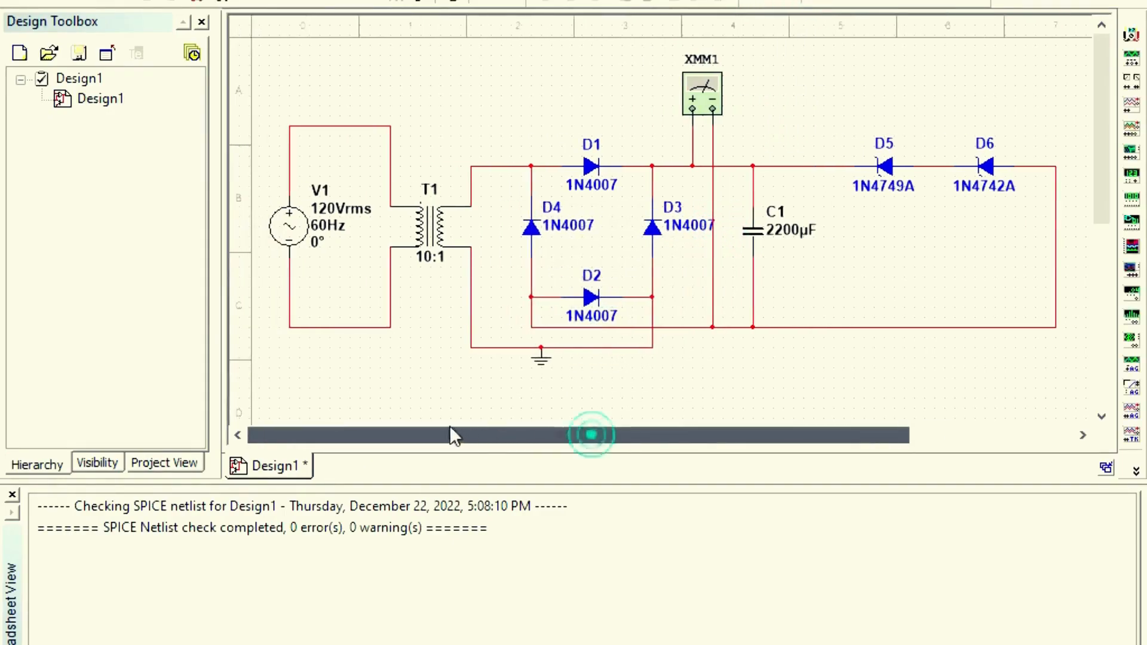
# - Set AC source V1 to 240 V RMS at a frequency of 50 Hz
pyautogui.click(296, 218)
pyautogui.doubleClick(297, 218)
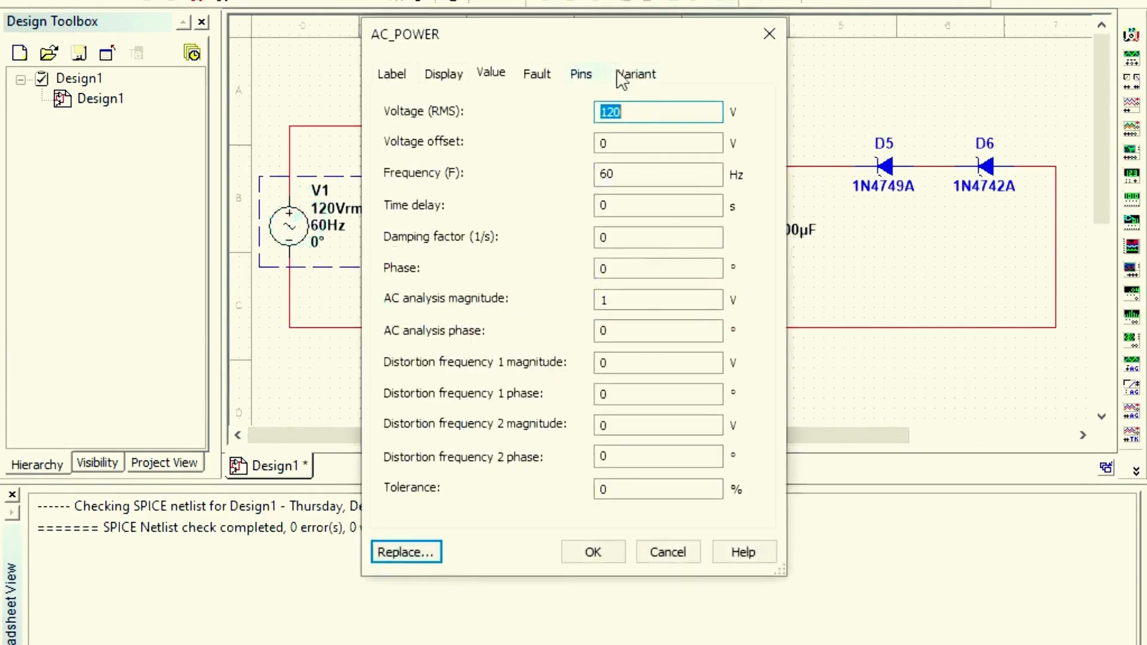
pyautogui.write('1')
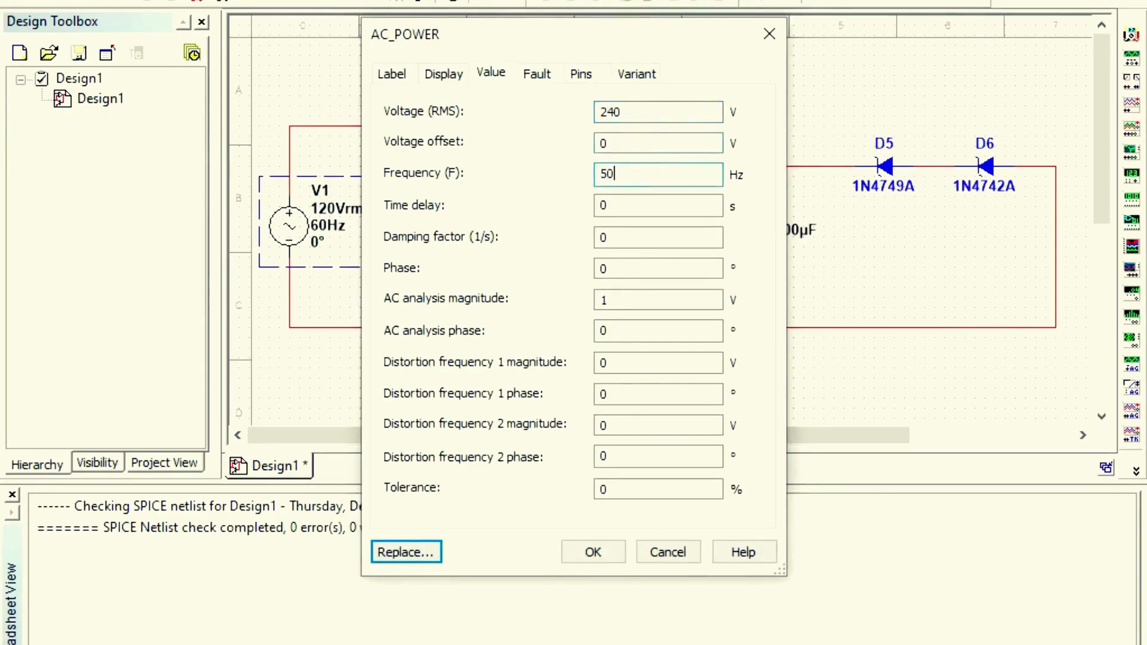
pyautogui.click(610, 549)
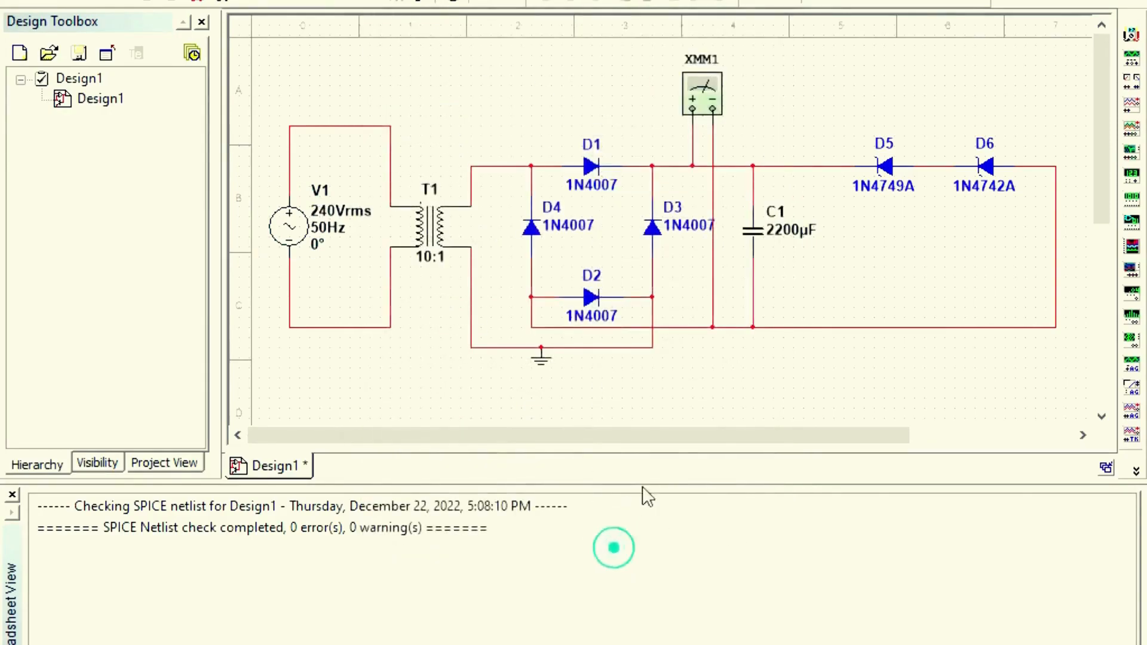
# - Open multimeter XMM1 and run the simulation to read the DC voltage across C1, then close the meter window
pyautogui.doubleClick(705, 89)
pyautogui.click(766, 3)
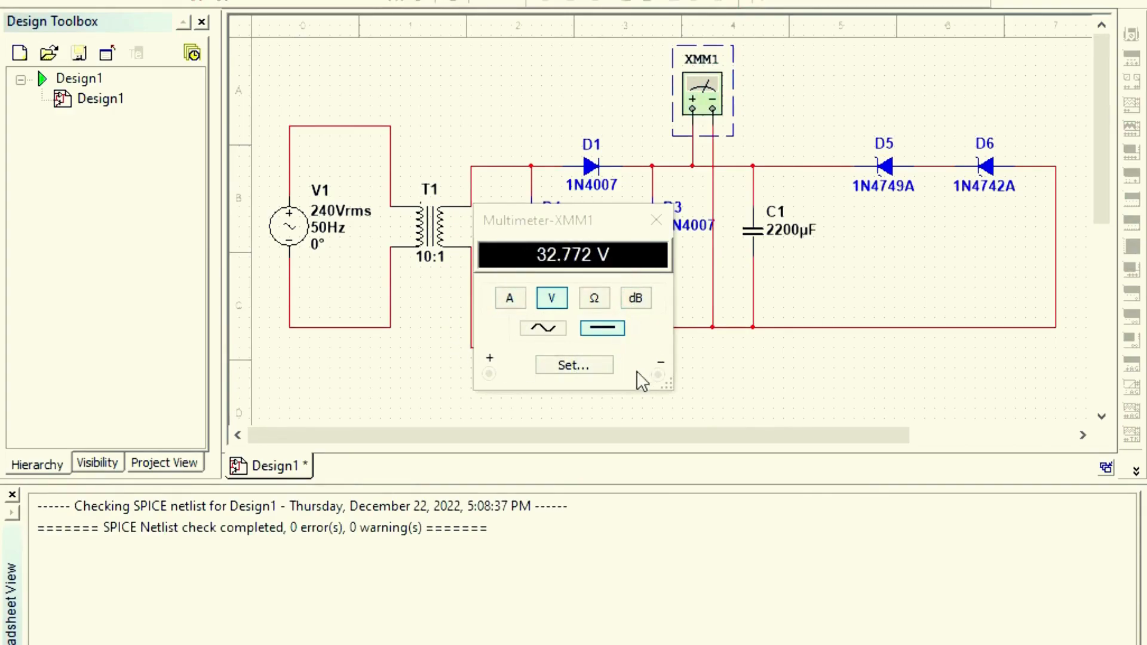
pyautogui.click(655, 220)
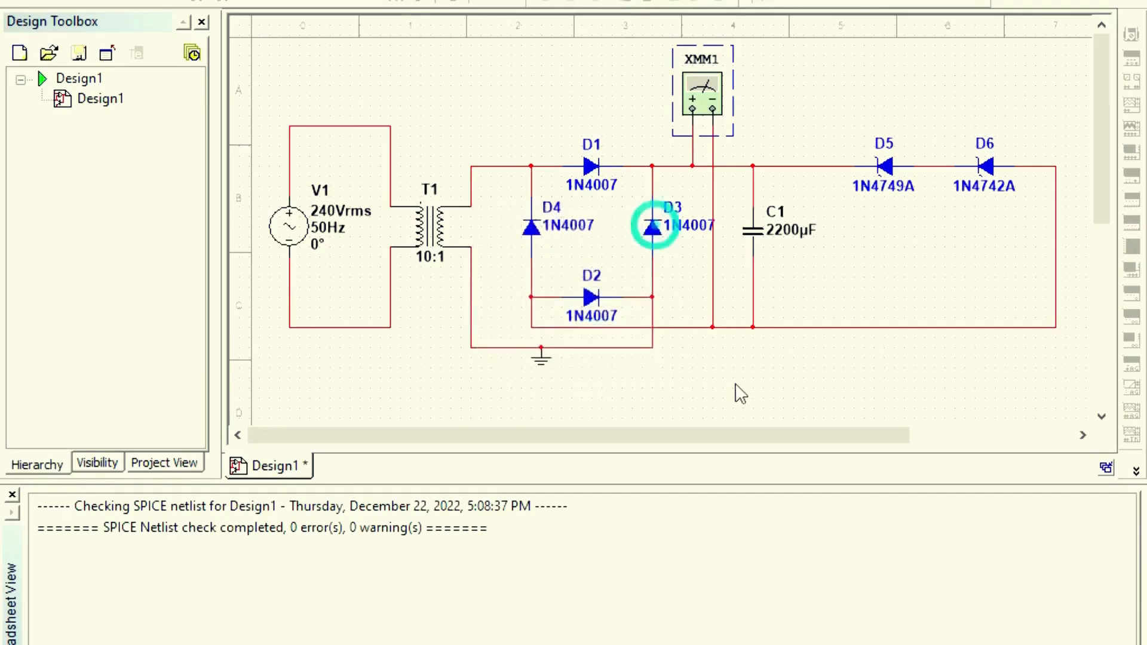
# - Place a multimeter above zener D5, wiring its + terminal to the left side of D5 and its − terminal between D5 and D6
pyautogui.click(1131, 34)
pyautogui.click(810, 94)
pyautogui.click(812, 87)
pyautogui.click(771, 95)
pyautogui.click(772, 165)
pyautogui.click(835, 93)
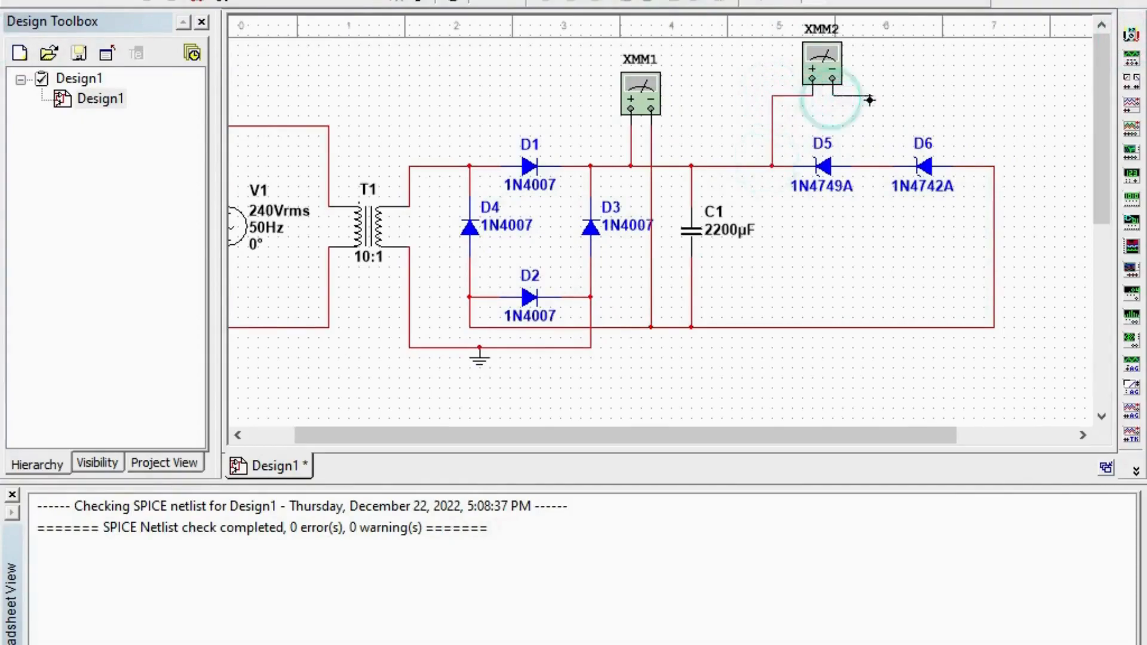
pyautogui.click(873, 98)
pyautogui.click(873, 165)
# - Place a multimeter above zener D6, wiring its + terminal between D5 and D6 and its − terminal to the right side of D6
pyautogui.click(1131, 34)
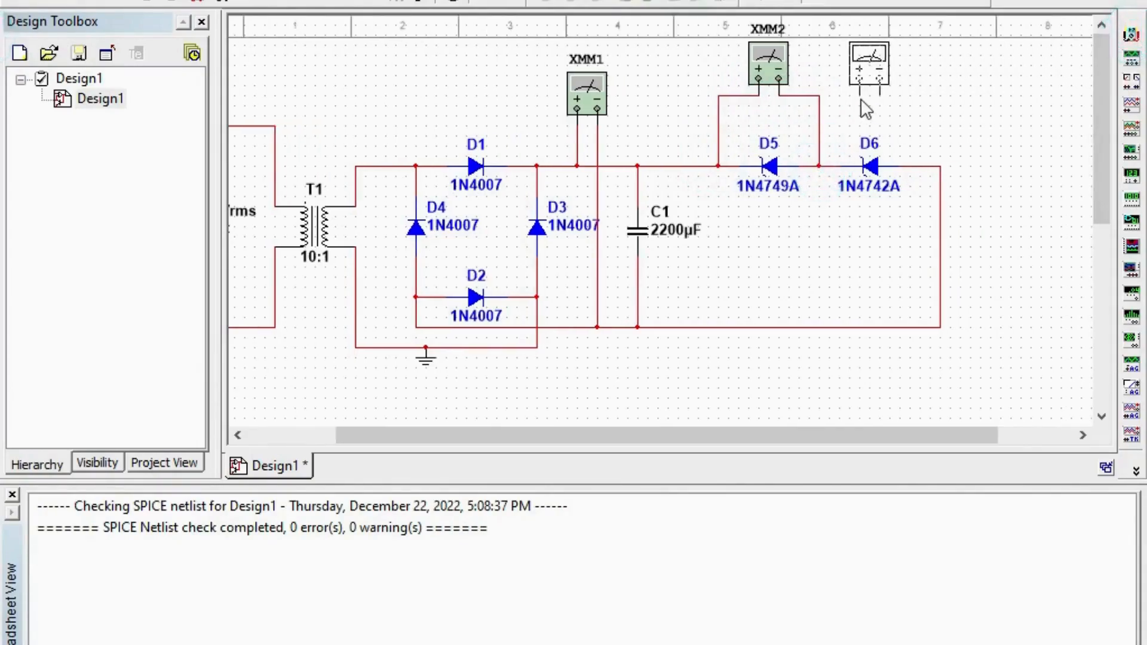
pyautogui.click(861, 101)
pyautogui.click(856, 96)
pyautogui.click(830, 96)
pyautogui.click(831, 166)
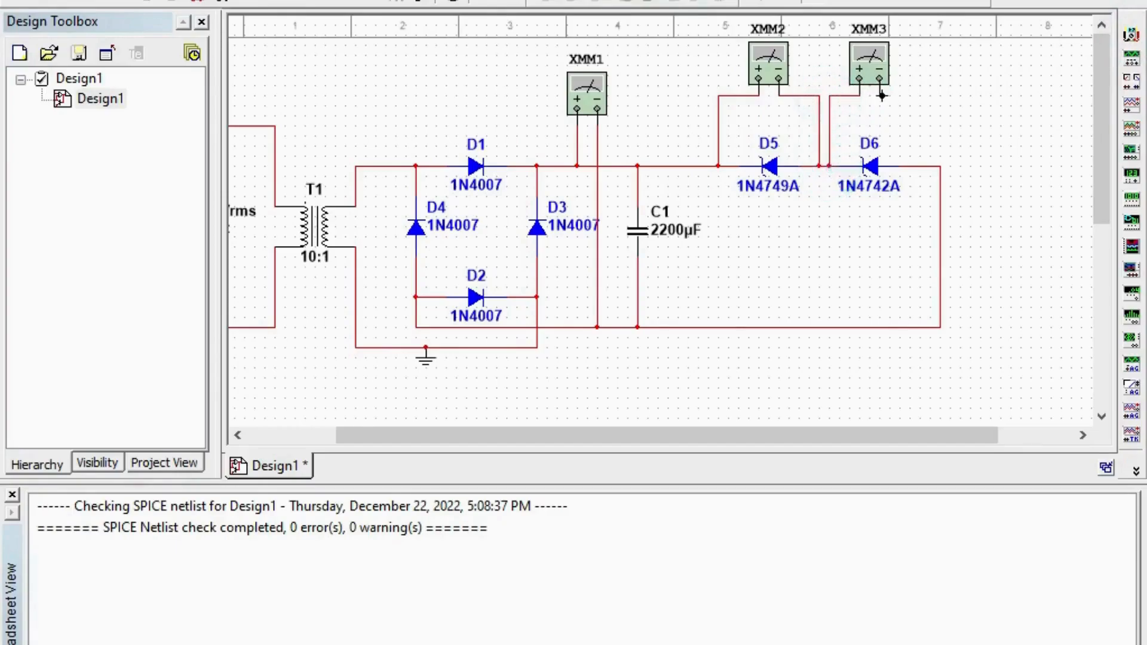
pyautogui.click(881, 95)
pyautogui.click(910, 95)
pyautogui.click(909, 166)
# - Open multimeters XMM2 and XMM3 and run the simulation, placing the meter windows side by side to read both zener voltages
pyautogui.doubleClick(758, 63)
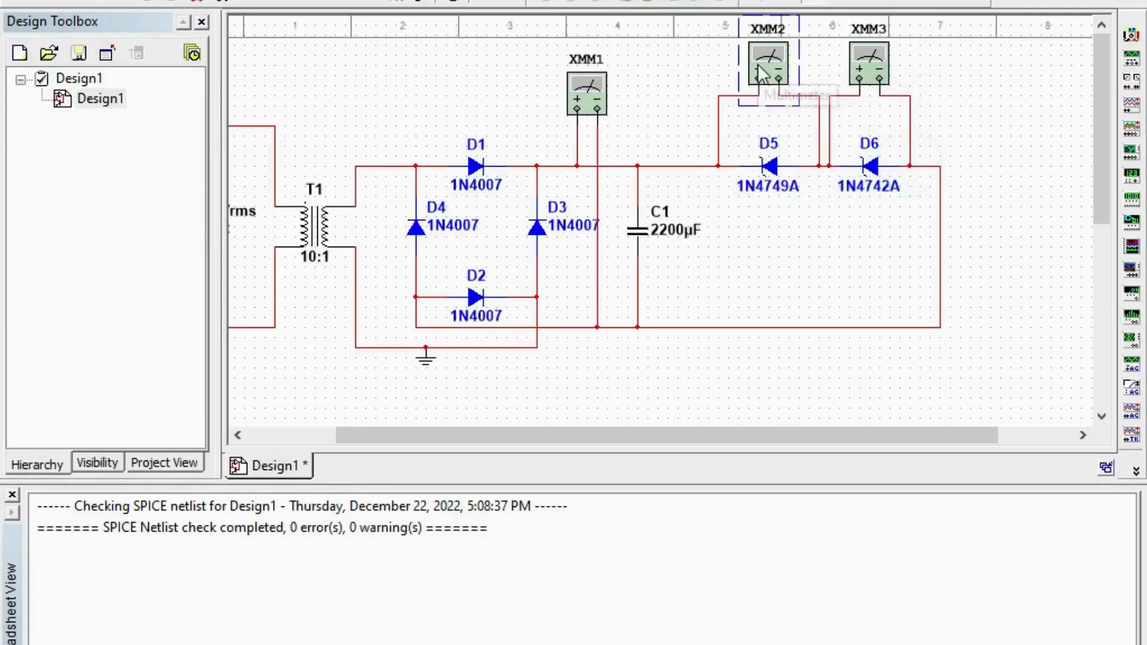
pyautogui.doubleClick(876, 69)
pyautogui.press('F5')
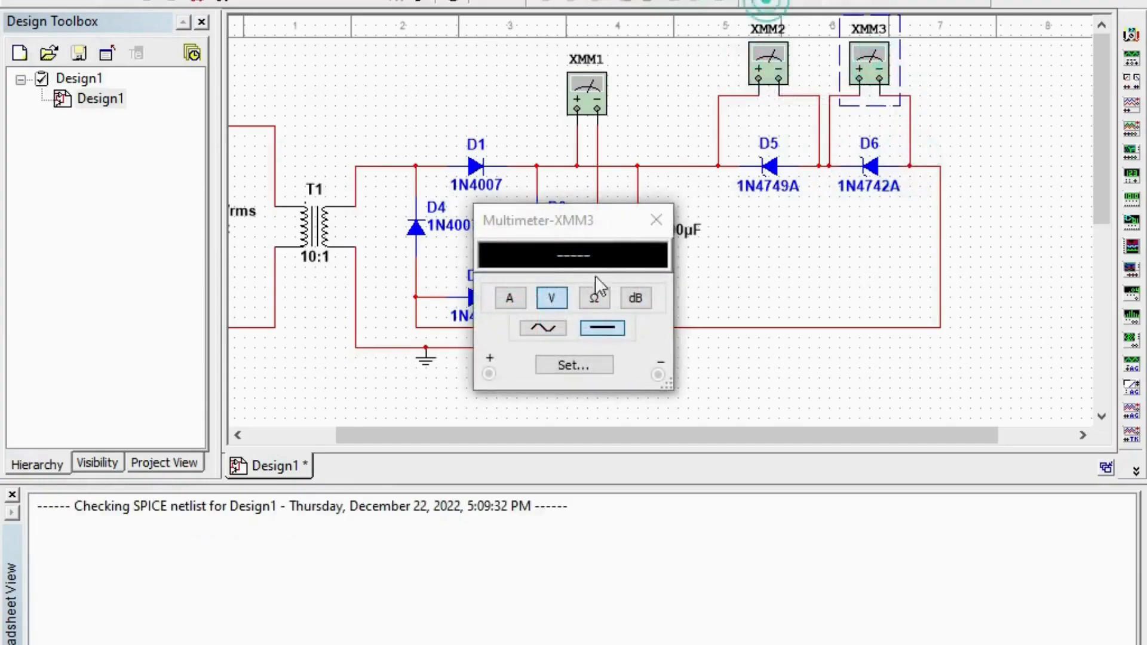
pyautogui.moveTo(584, 226); pyautogui.dragTo(804, 230)
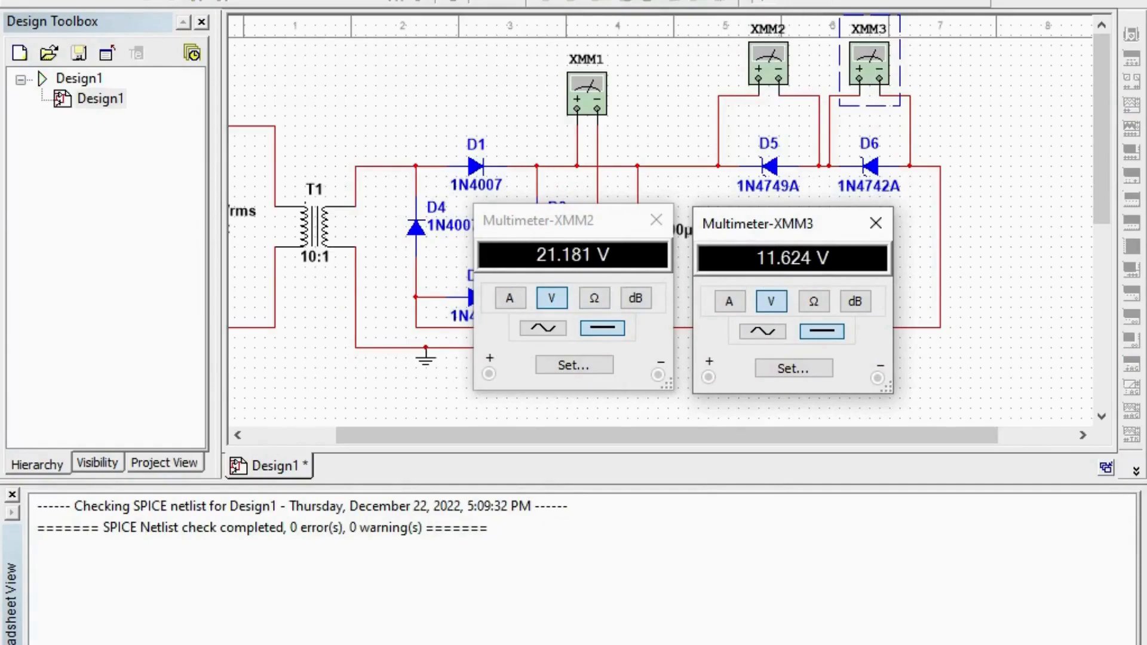
# - Place a multimeter above source V1, wiring its + terminal to the upper source wire and its − terminal to the lower one
pyautogui.moveTo(762, 435); pyautogui.dragTo(646, 432)
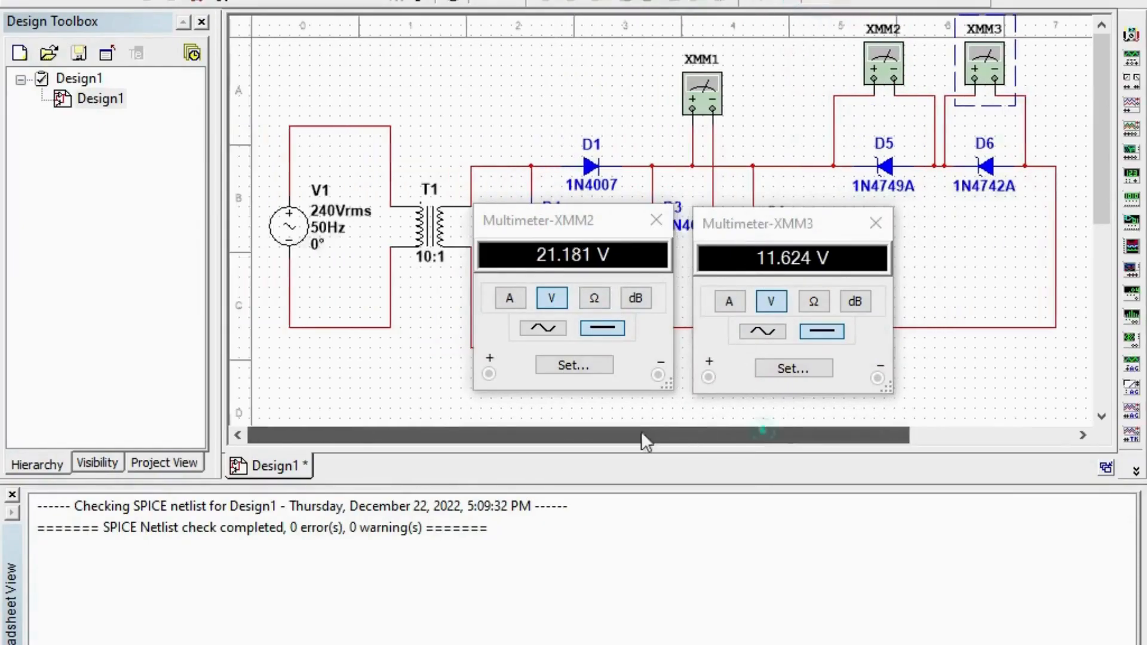
pyautogui.click(1131, 34)
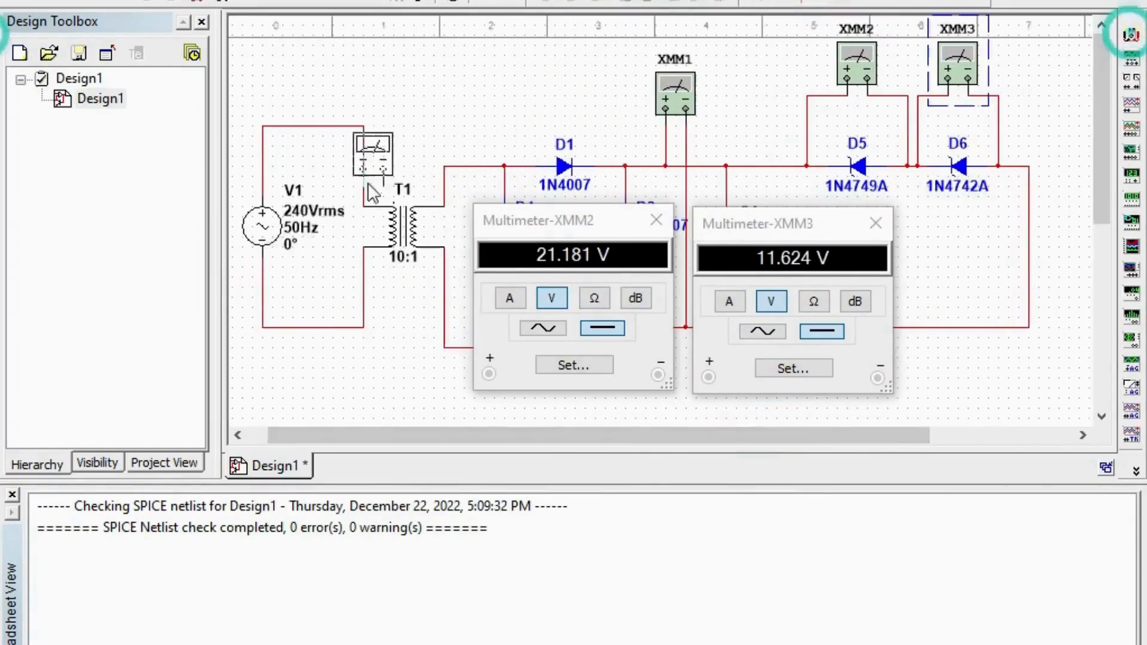
pyautogui.click(311, 107)
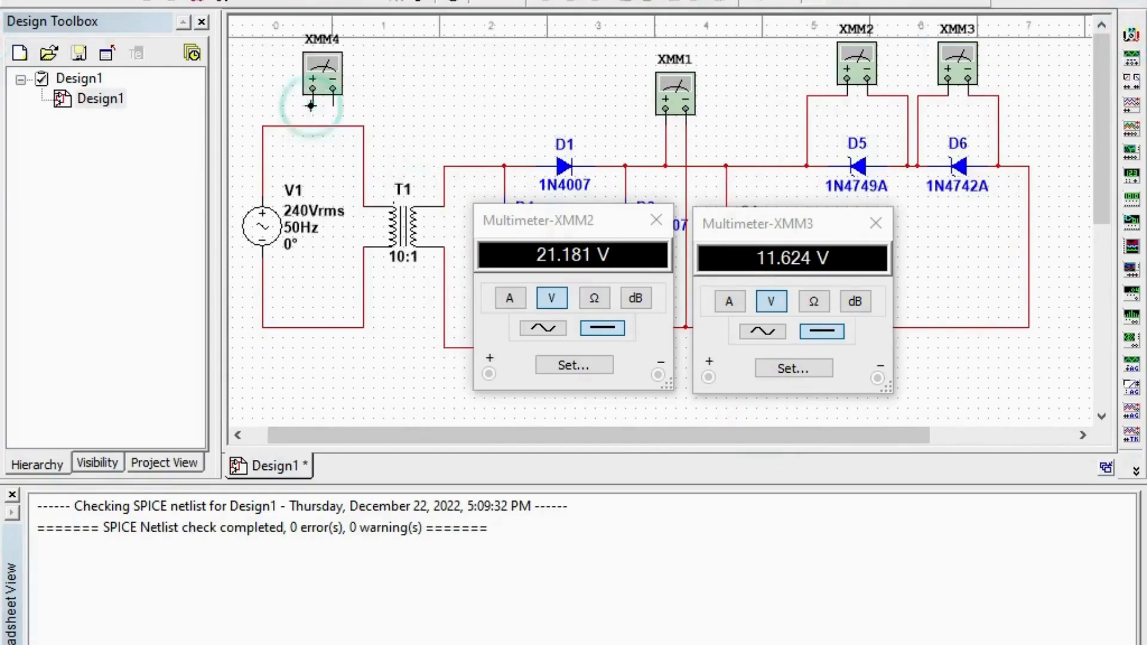
pyautogui.click(310, 107)
pyautogui.click(312, 126)
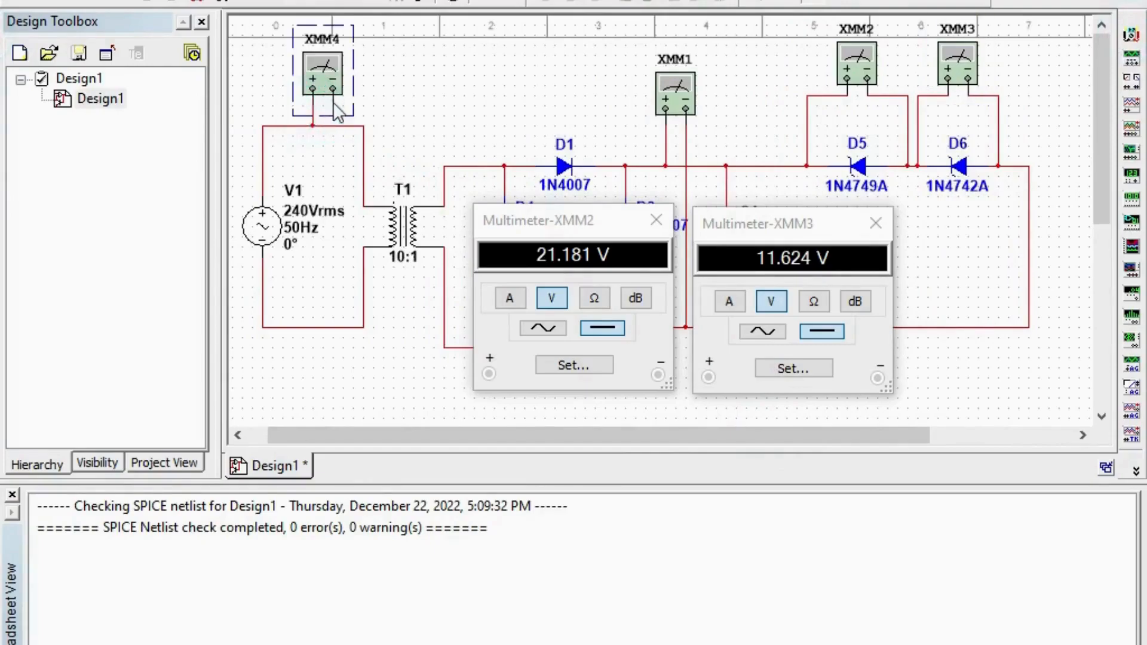
pyautogui.click(385, 115)
pyautogui.click(333, 107)
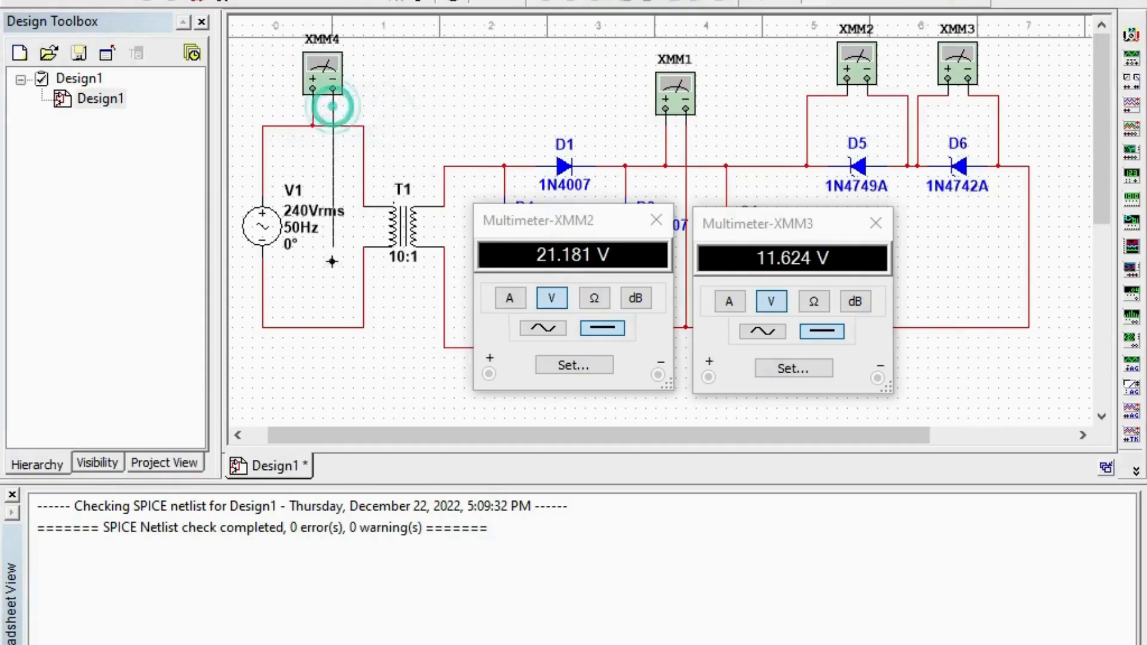
pyautogui.click(333, 327)
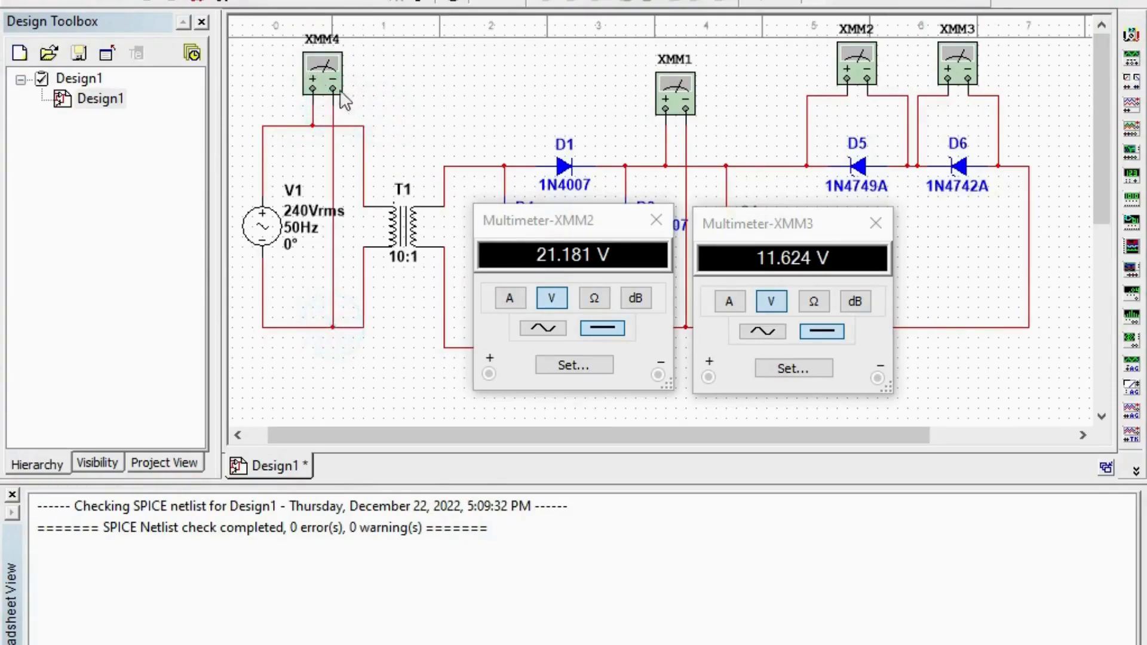
# - Open multimeter XMM4 beside the other meters, run the simulation, and switch XMM4 to AC voltage to read the source voltage
pyautogui.doubleClick(315, 79)
pyautogui.moveTo(539, 221); pyautogui.dragTo(318, 218)
pyautogui.click(760, 4)
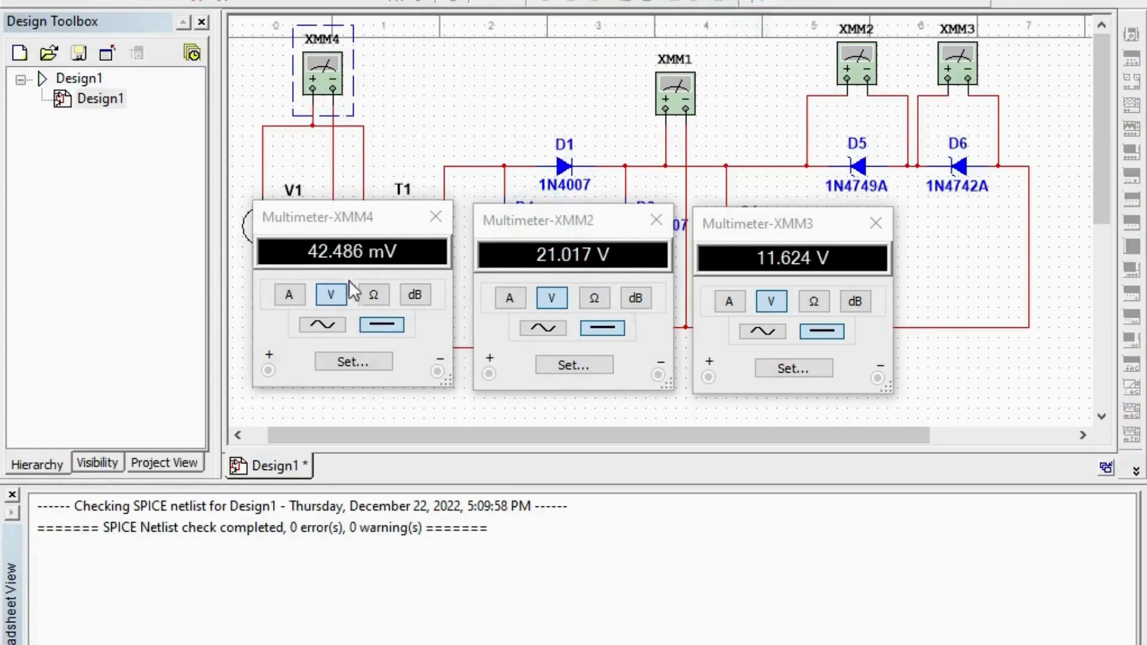
pyautogui.click(320, 326)
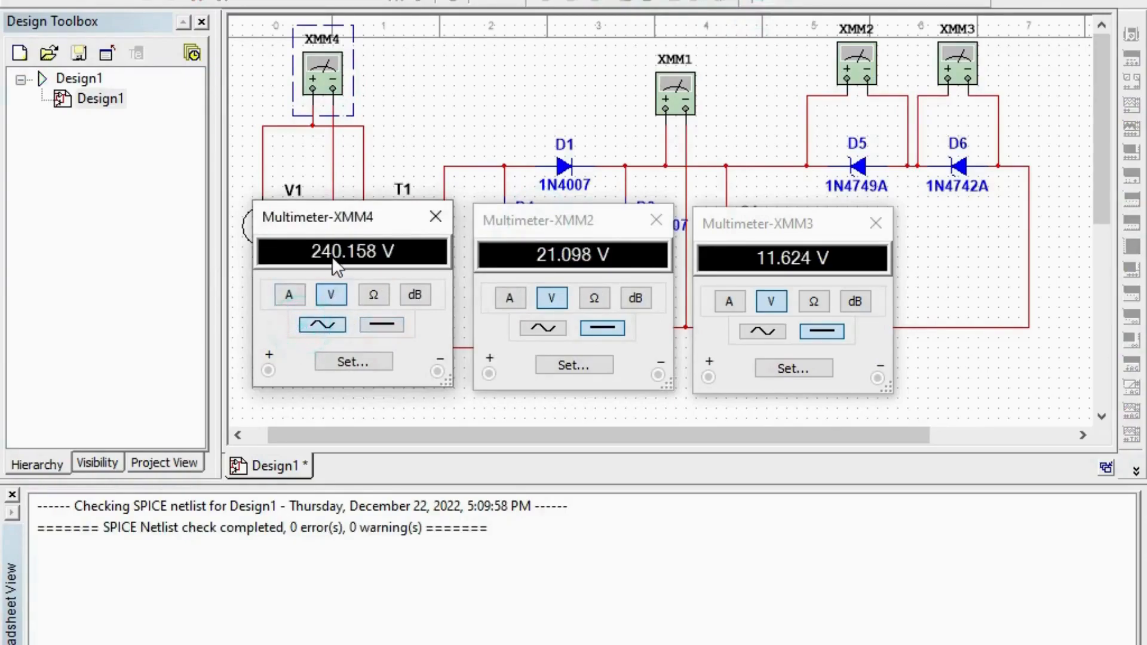
# - Move the three meter windows clear of the diode bridge to compare their readings, then close the XMM4 and XMM2 windows
pyautogui.moveTo(346, 216); pyautogui.dragTo(333, 295)
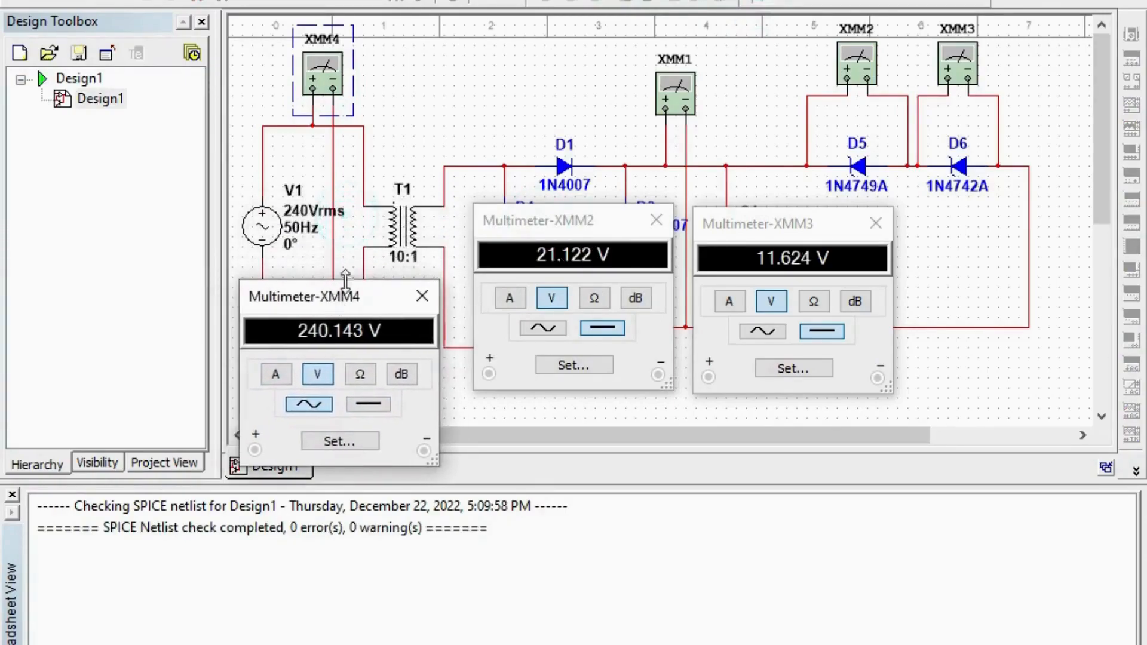
pyautogui.moveTo(751, 233); pyautogui.dragTo(963, 268)
pyautogui.moveTo(555, 222); pyautogui.dragTo(780, 263)
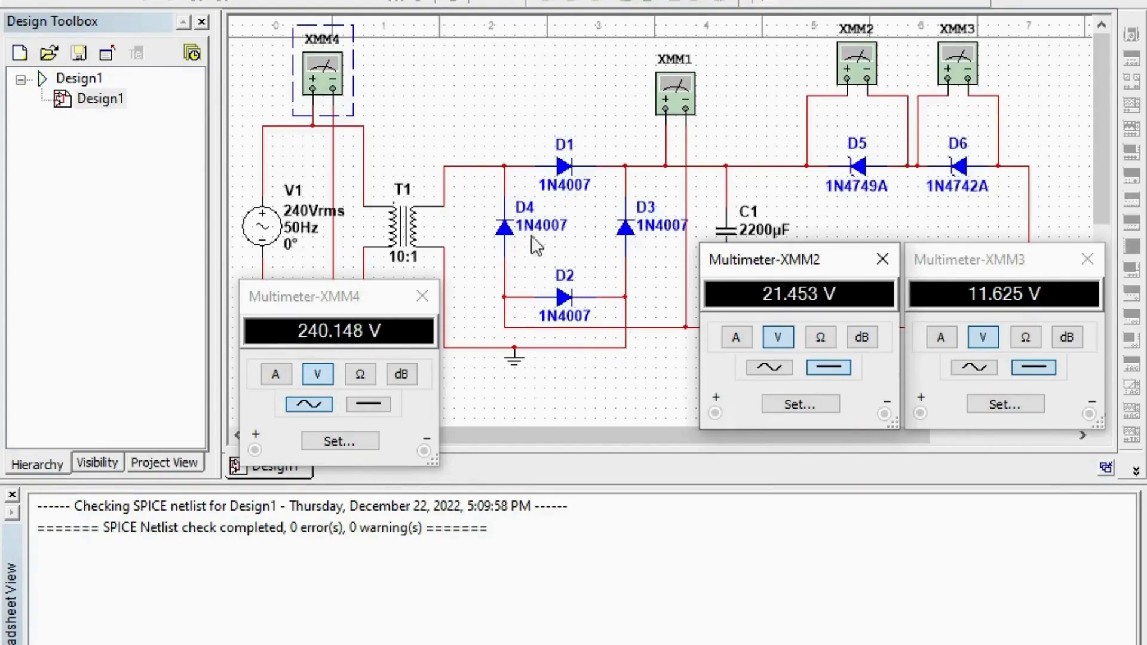
pyautogui.click(421, 296)
pyautogui.click(882, 260)
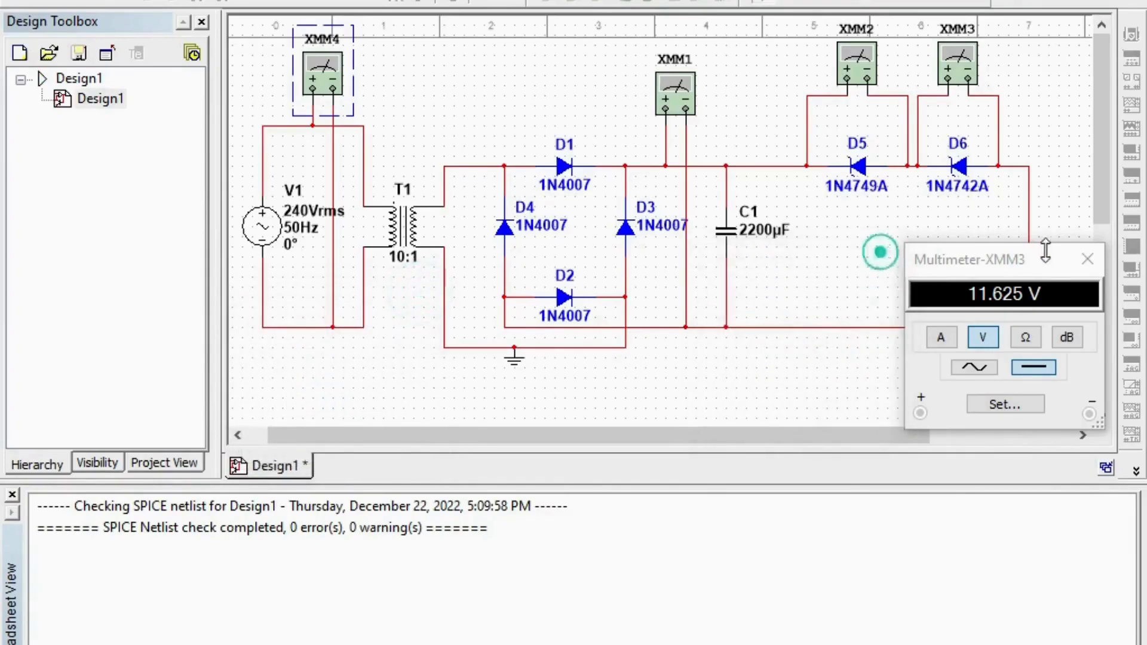